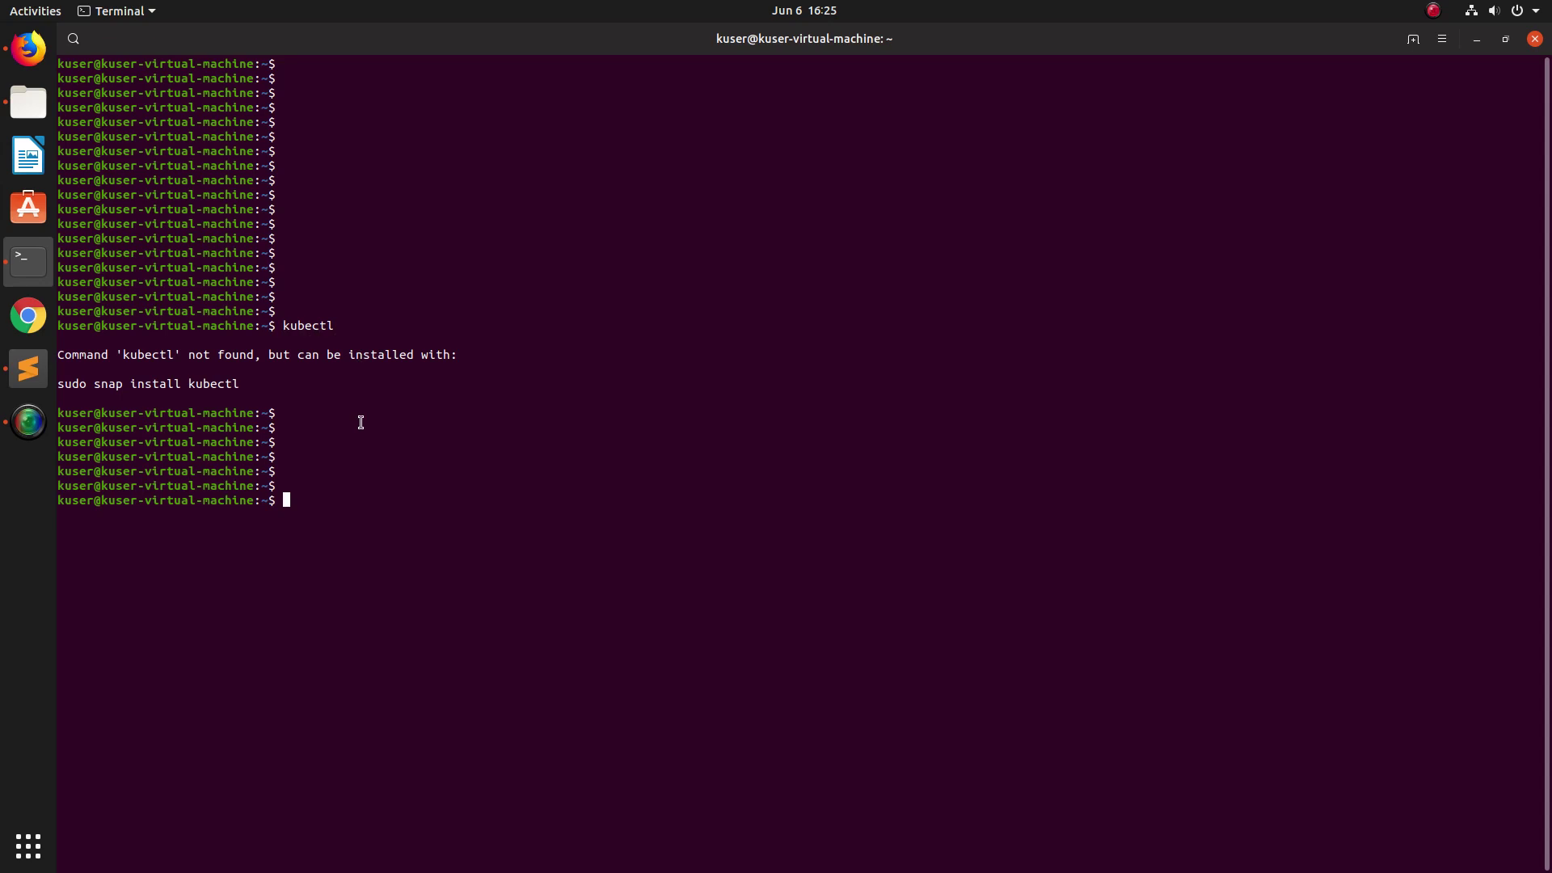
# Review the Google Cloud SDK Debian/Ubuntu install page in Firefox, then return to the terminal
pyautogui.press('Return')
pyautogui.press('Return')
pyautogui.press('Return')
pyautogui.press('Return')
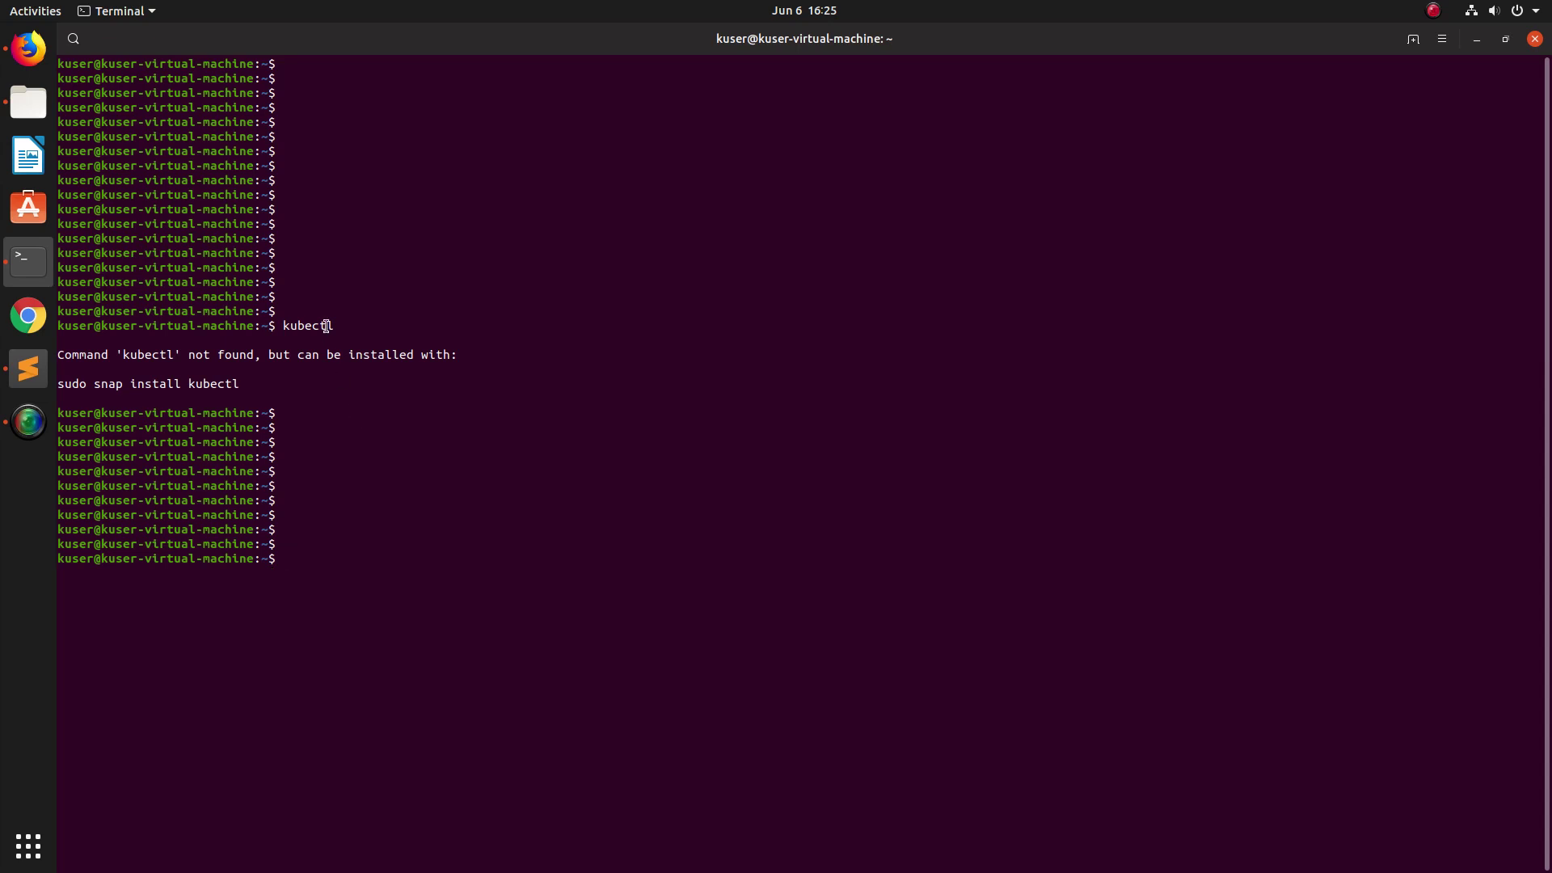
pyautogui.click(29, 50)
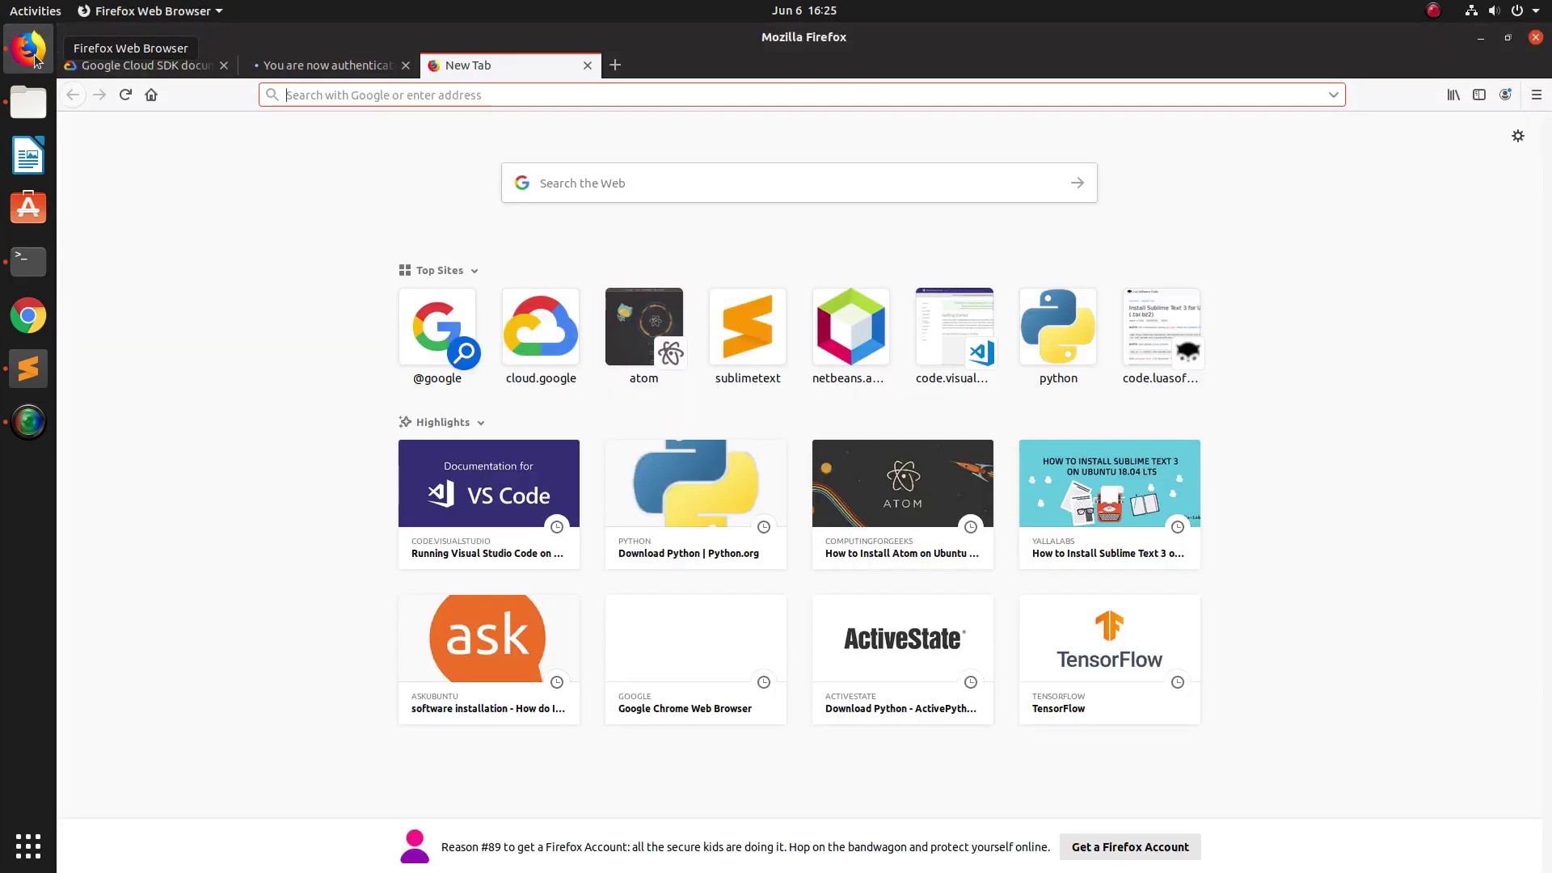
pyautogui.click(153, 71)
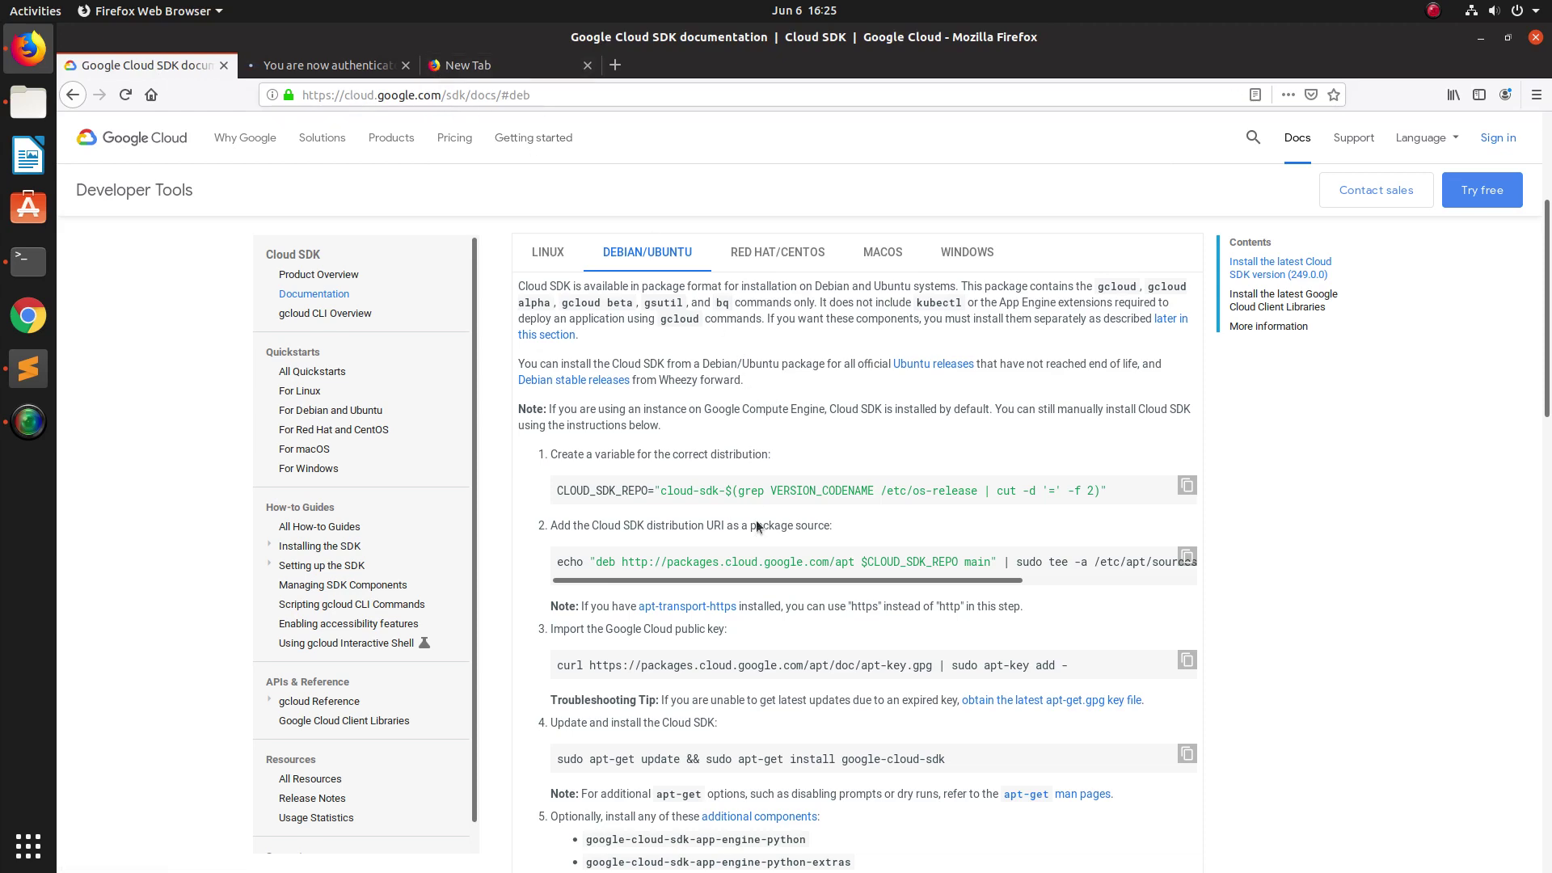
pyautogui.scroll(3, 709, 617)
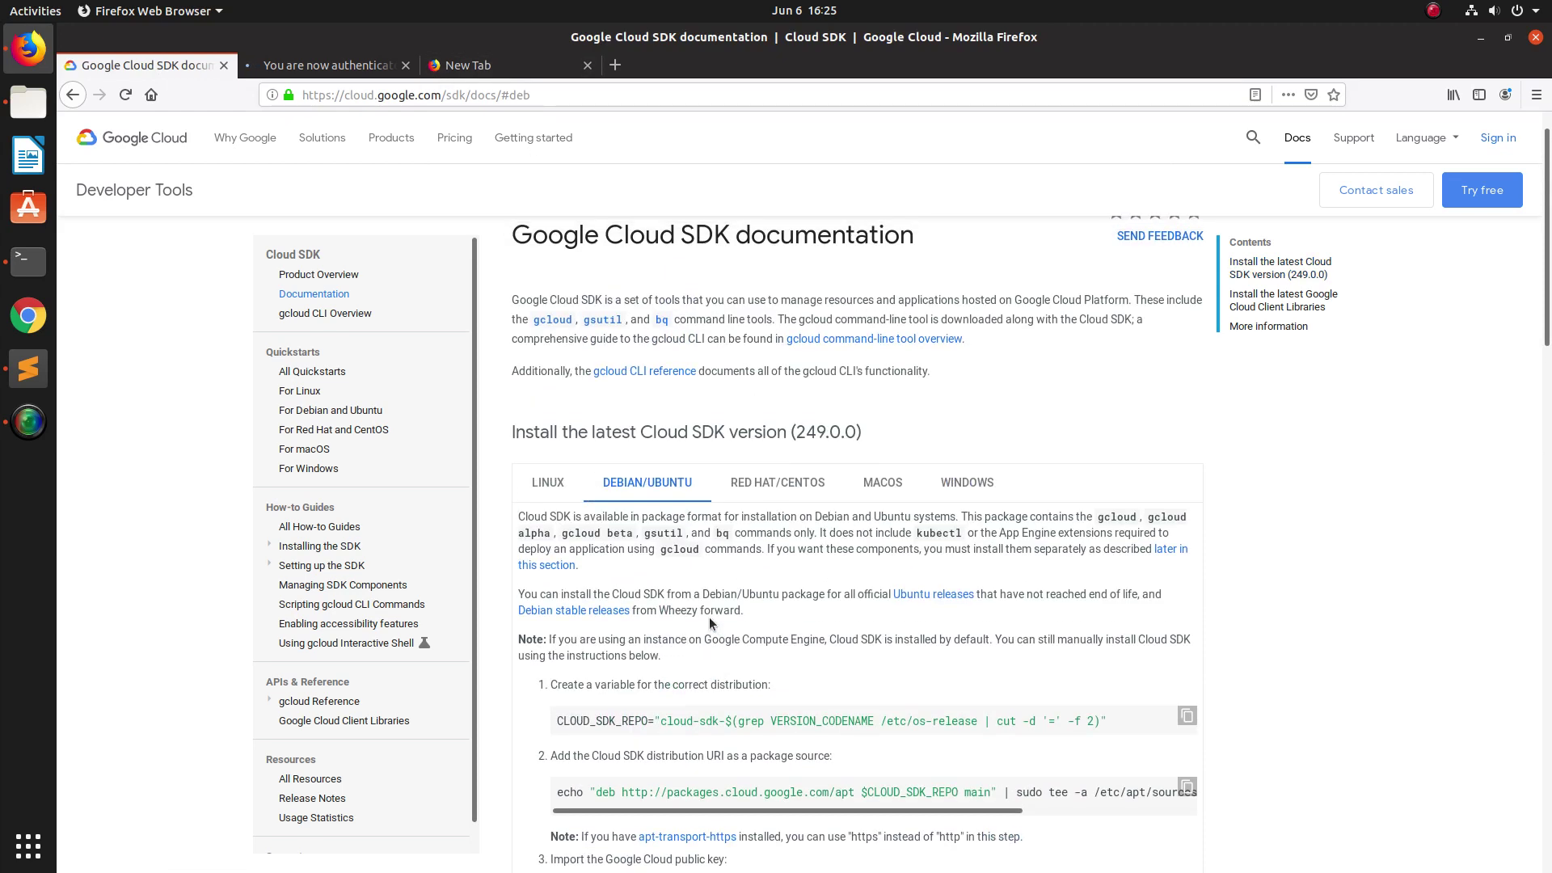
pyautogui.scroll(1, 710, 623)
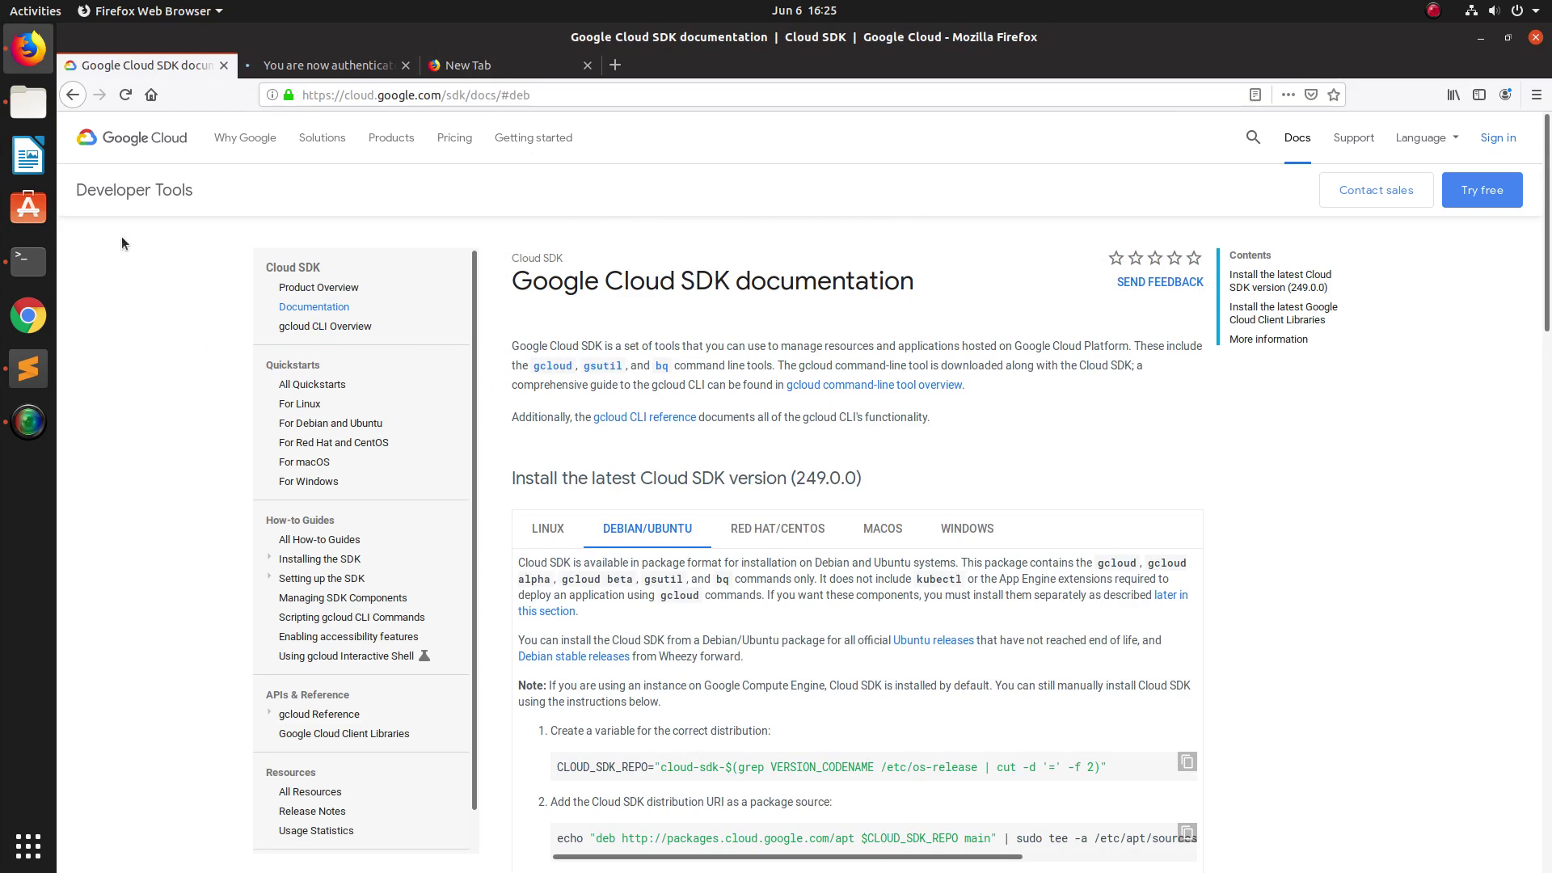
pyautogui.click(34, 259)
# Paste the commented Cloud SDK commands into the shell and point out the four install lines
pyautogui.hotkey('ctrl', 'shift', 'v')
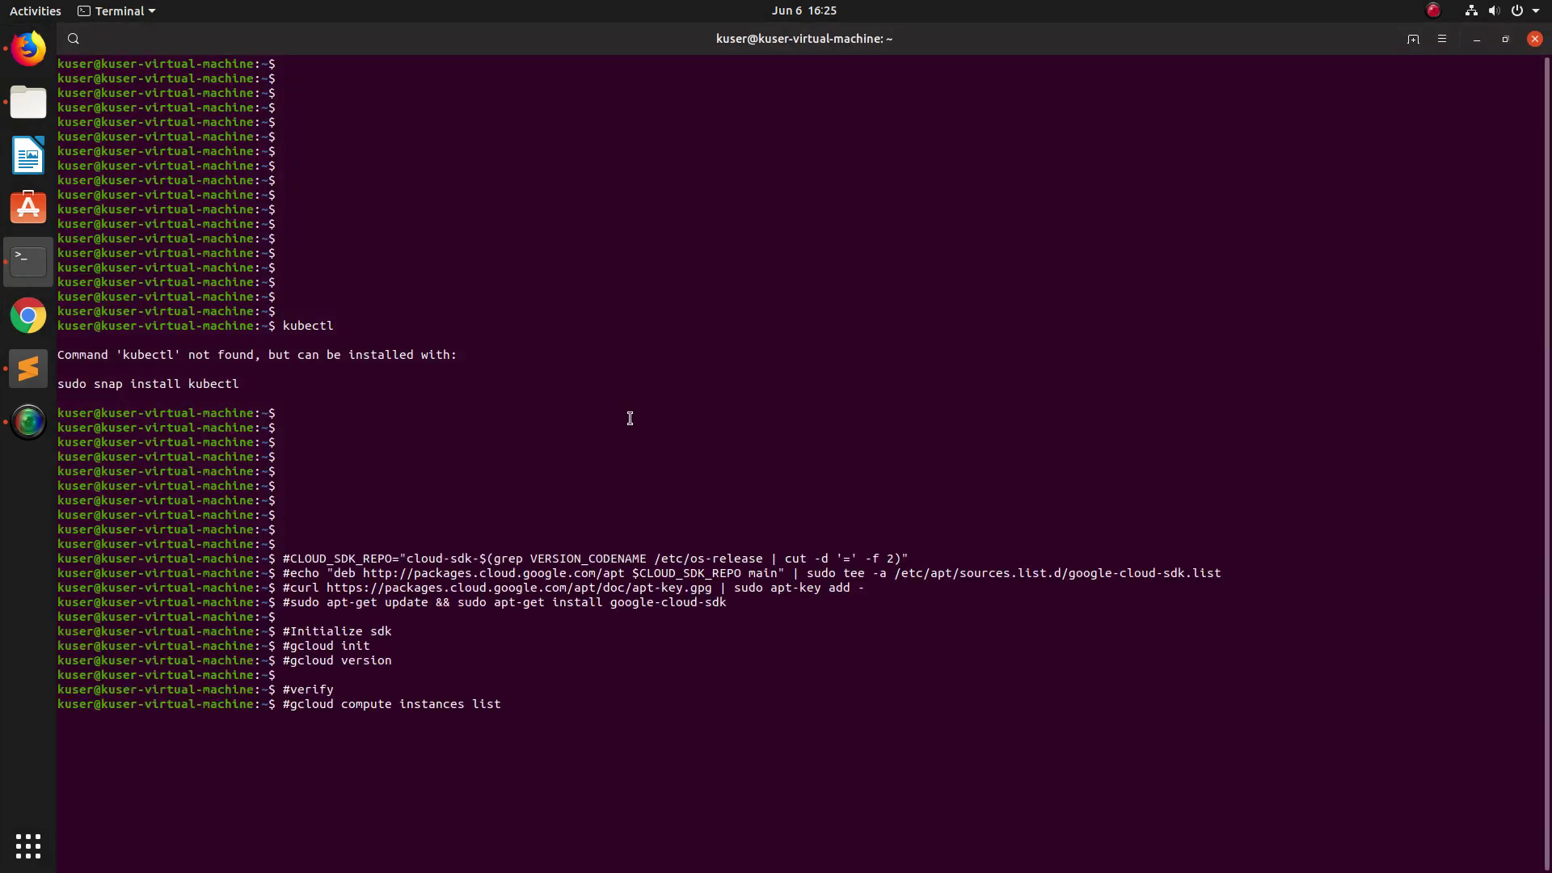
pyautogui.press('Return')
pyautogui.press('Return')
pyautogui.press('Return')
pyautogui.press('Return')
pyautogui.press('Return')
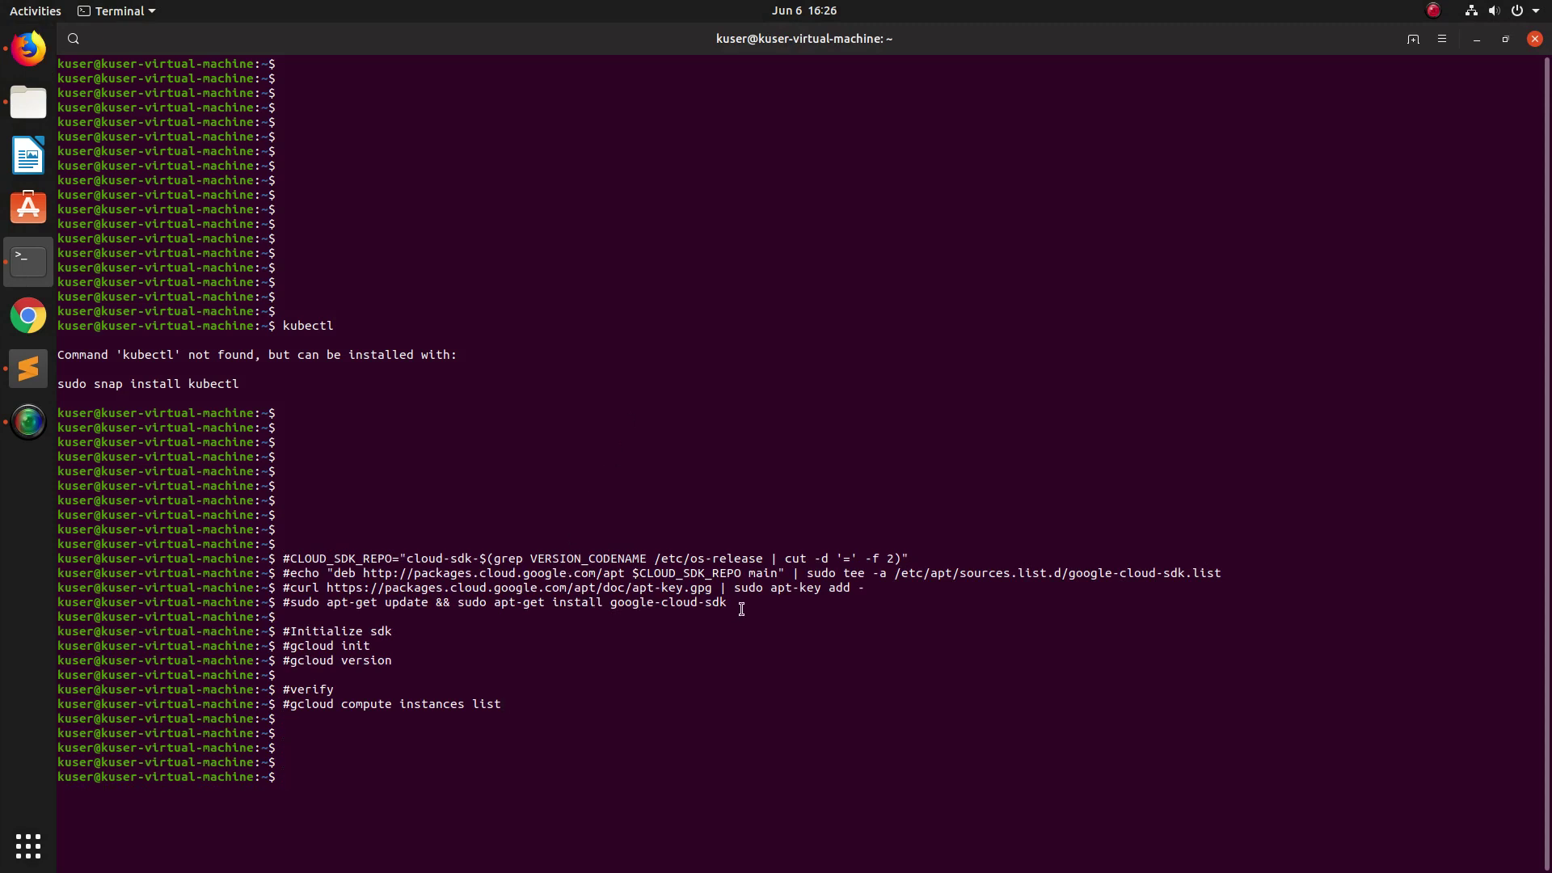
pyautogui.moveTo(741, 609); pyautogui.dragTo(245, 551)
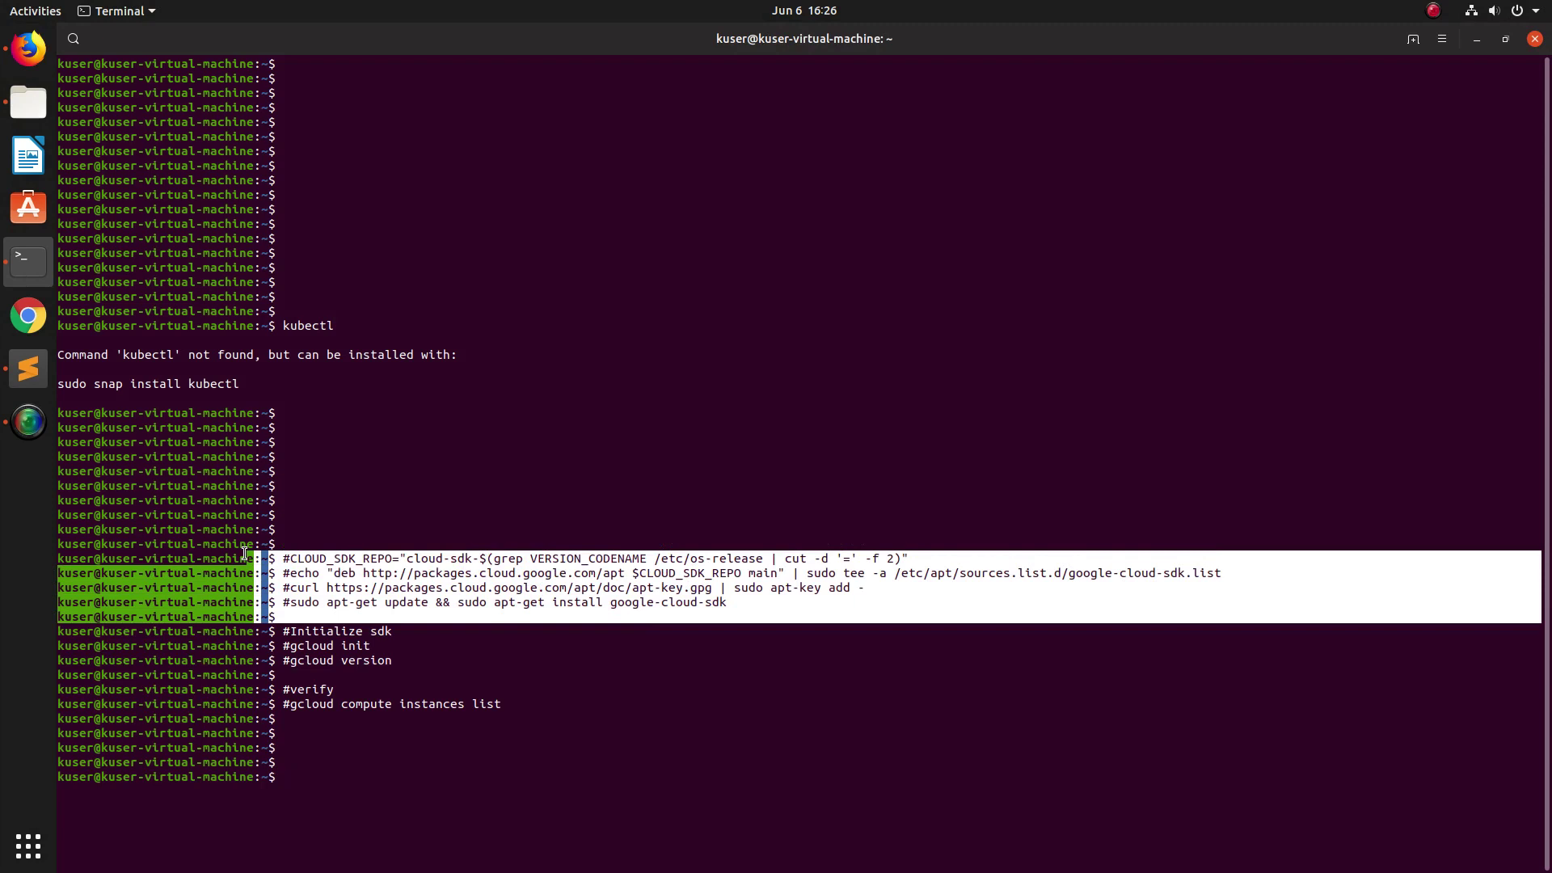
pyautogui.click(392, 661)
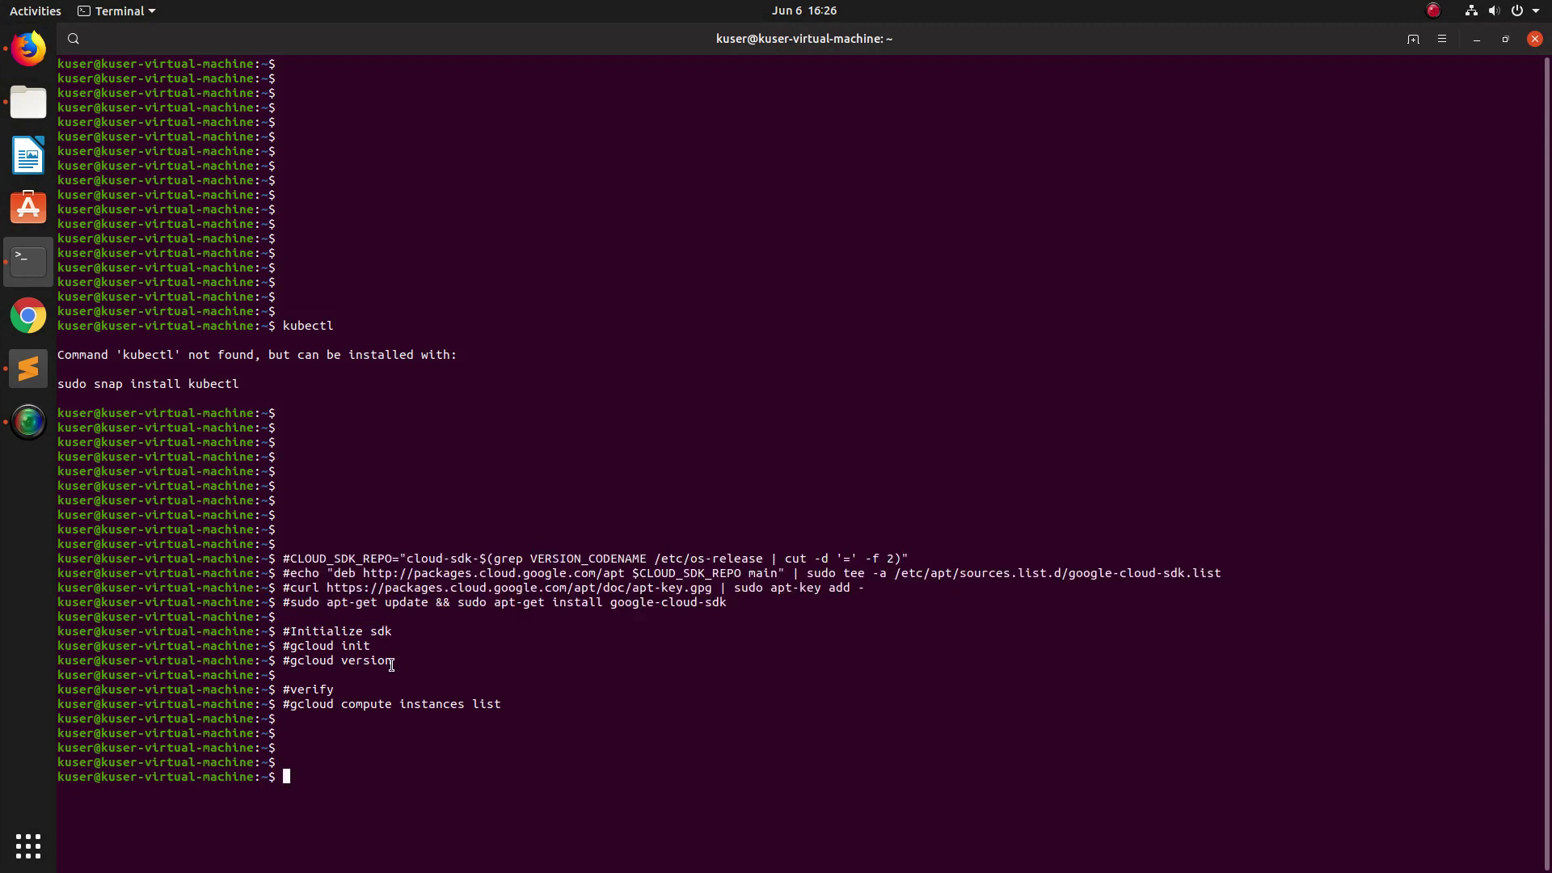
# Highlight the gcloud init, gcloud version and gcloud compute instances list commands in turn
pyautogui.moveTo(375, 648); pyautogui.dragTo(284, 646)
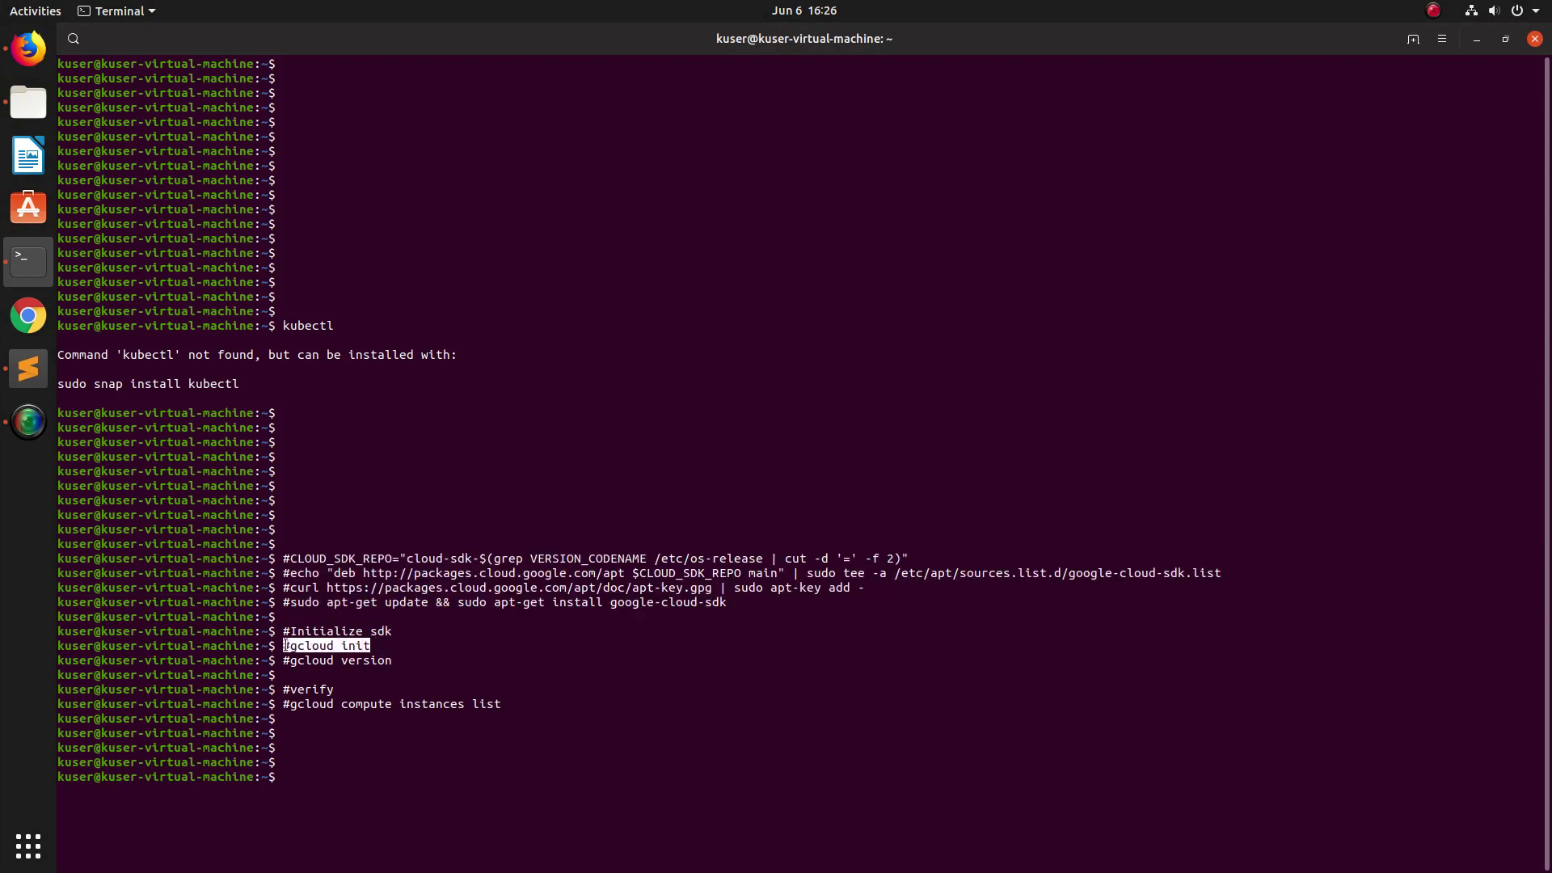
pyautogui.moveTo(397, 661); pyautogui.dragTo(286, 661)
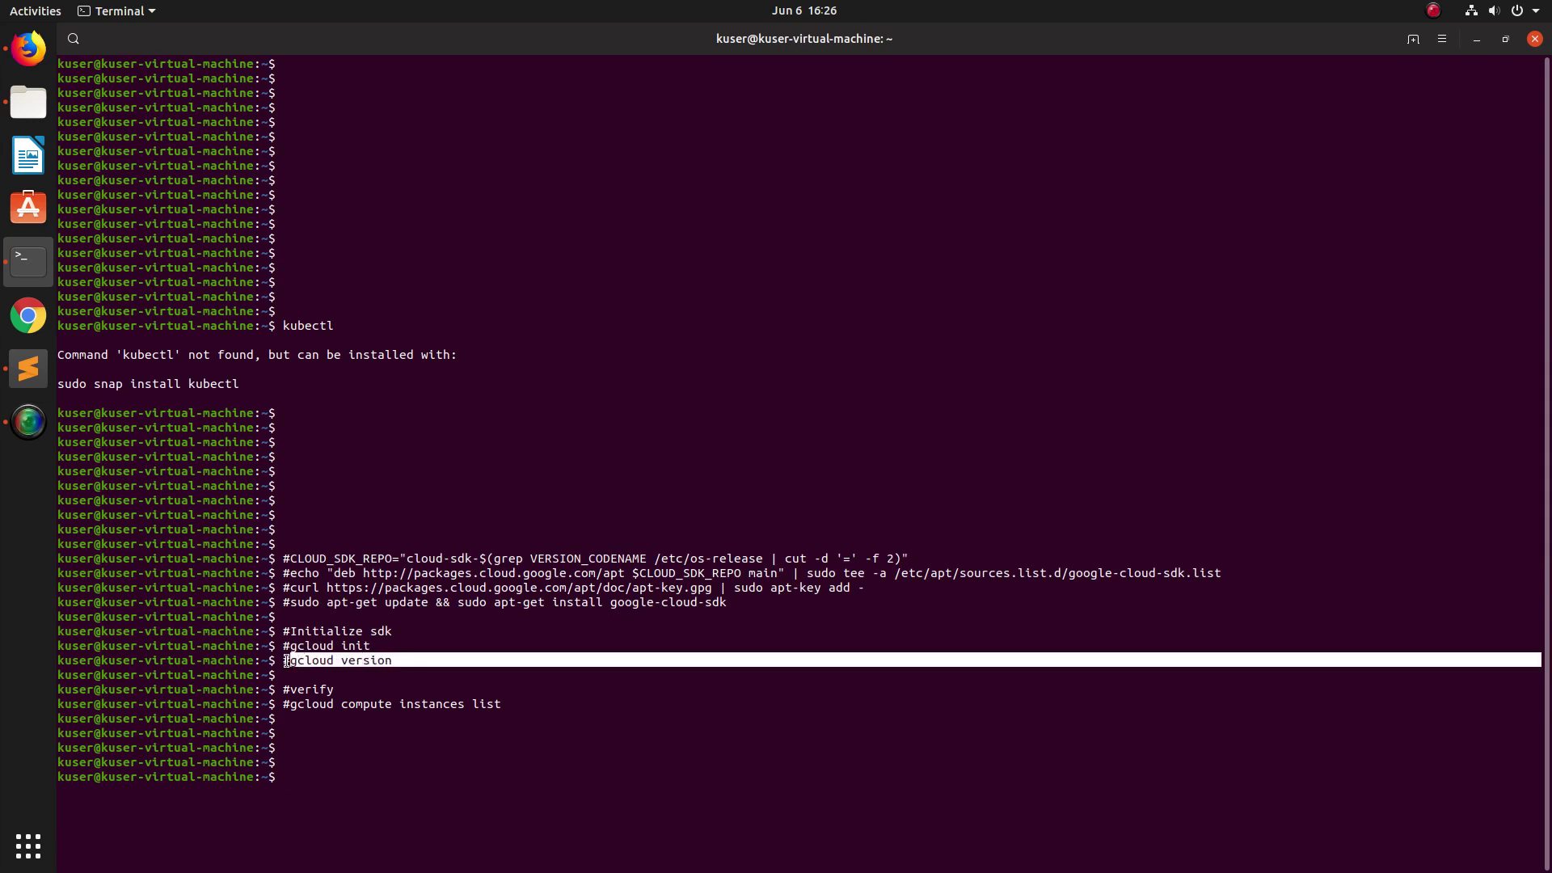
pyautogui.click(509, 704)
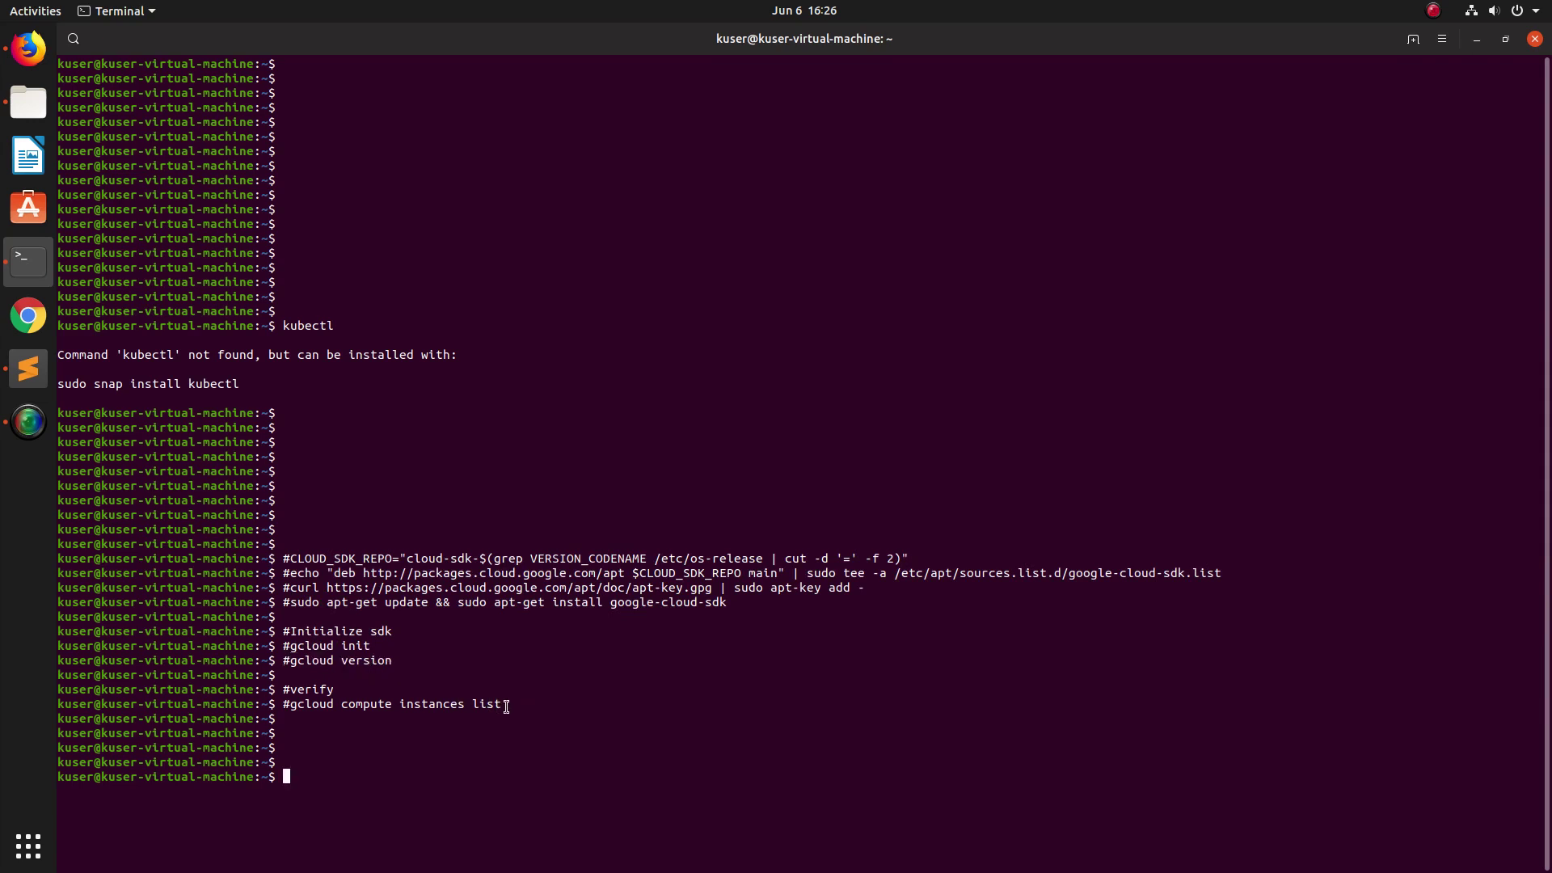
pyautogui.moveTo(508, 704); pyautogui.dragTo(293, 706)
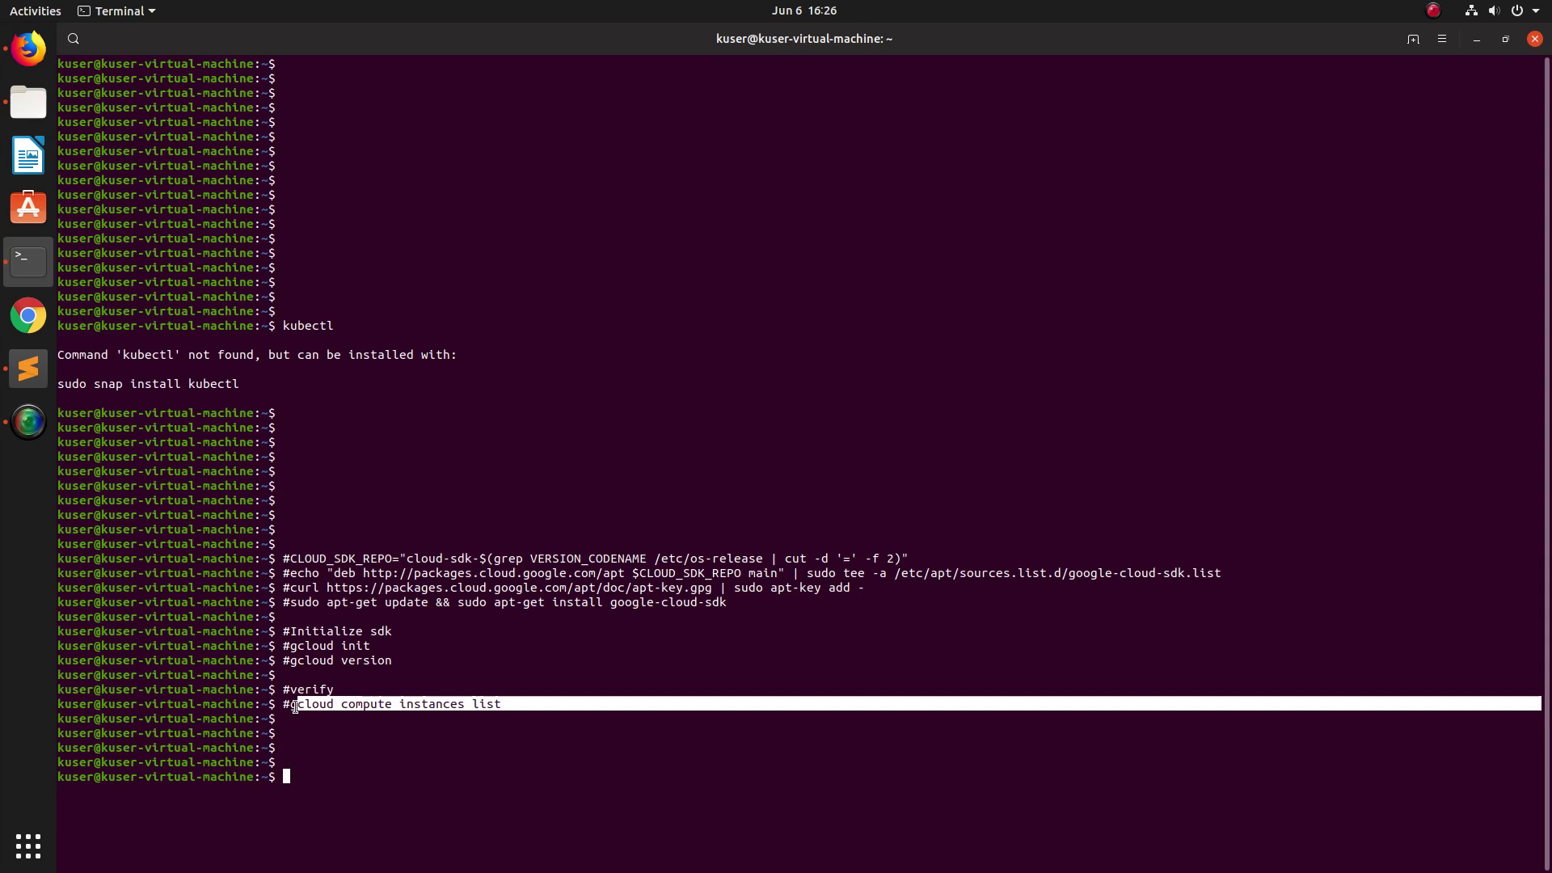
pyautogui.click(412, 732)
pyautogui.press('Return')
pyautogui.press('Return')
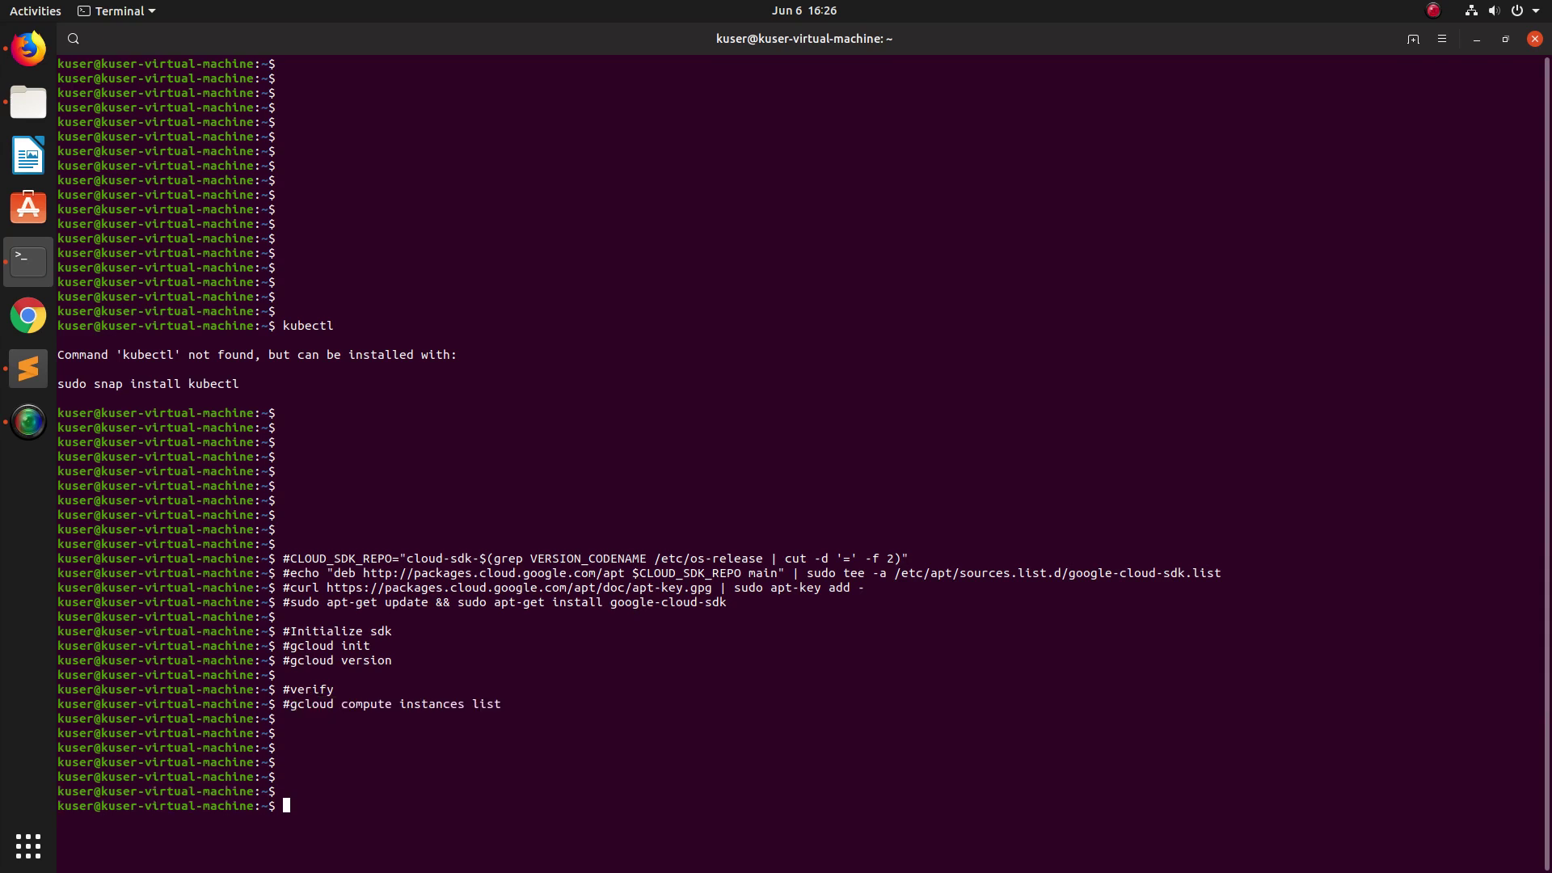
pyautogui.press('Return')
pyautogui.press('Return')
pyautogui.press('Return')
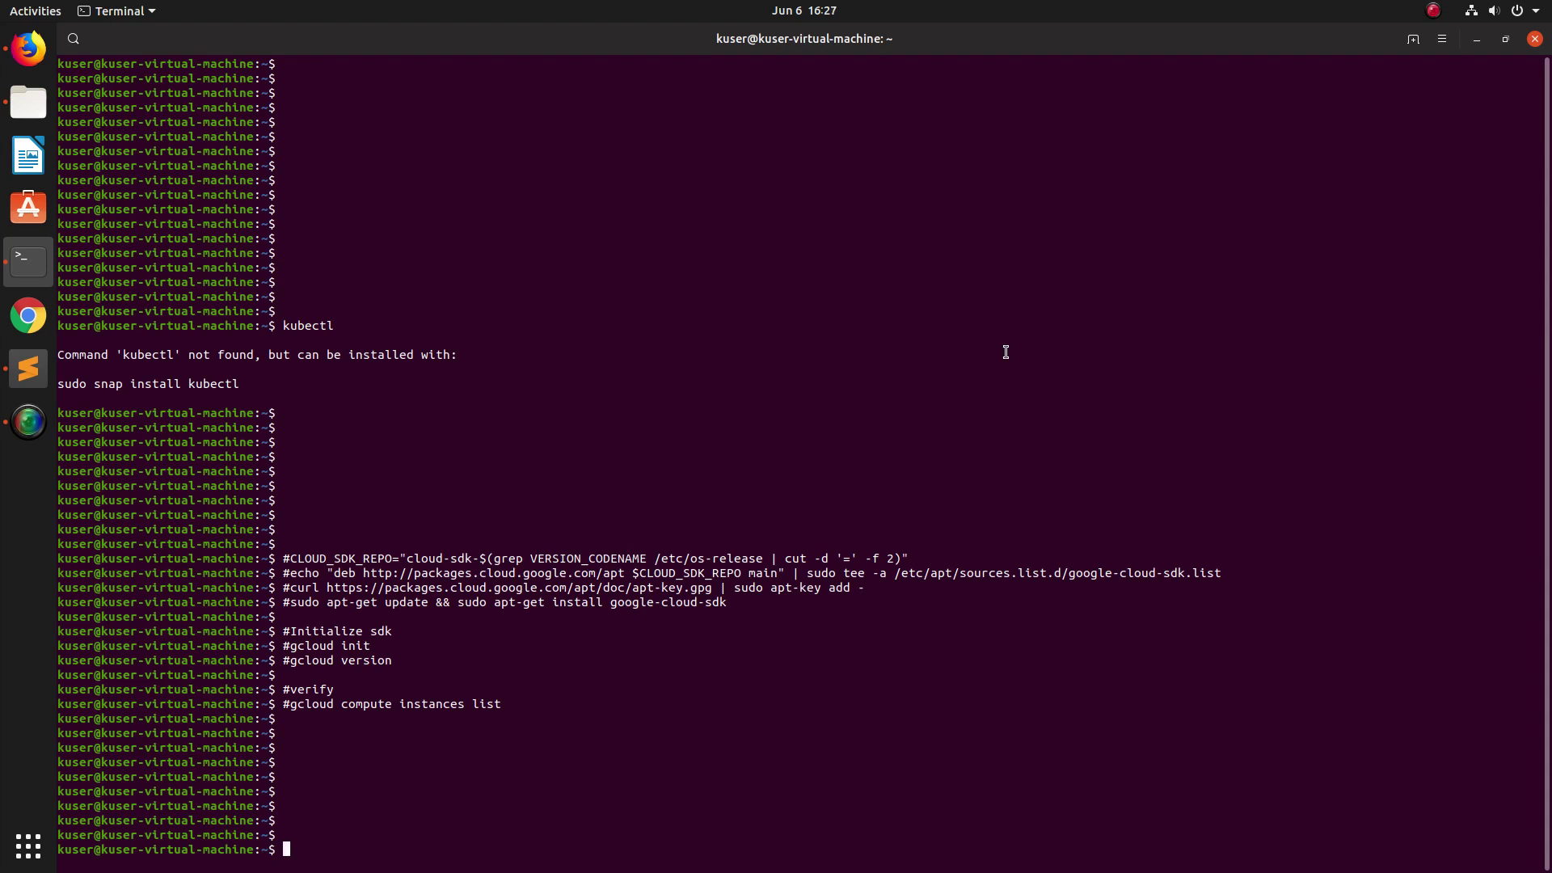
pyautogui.write('gcloud components install kubectl')
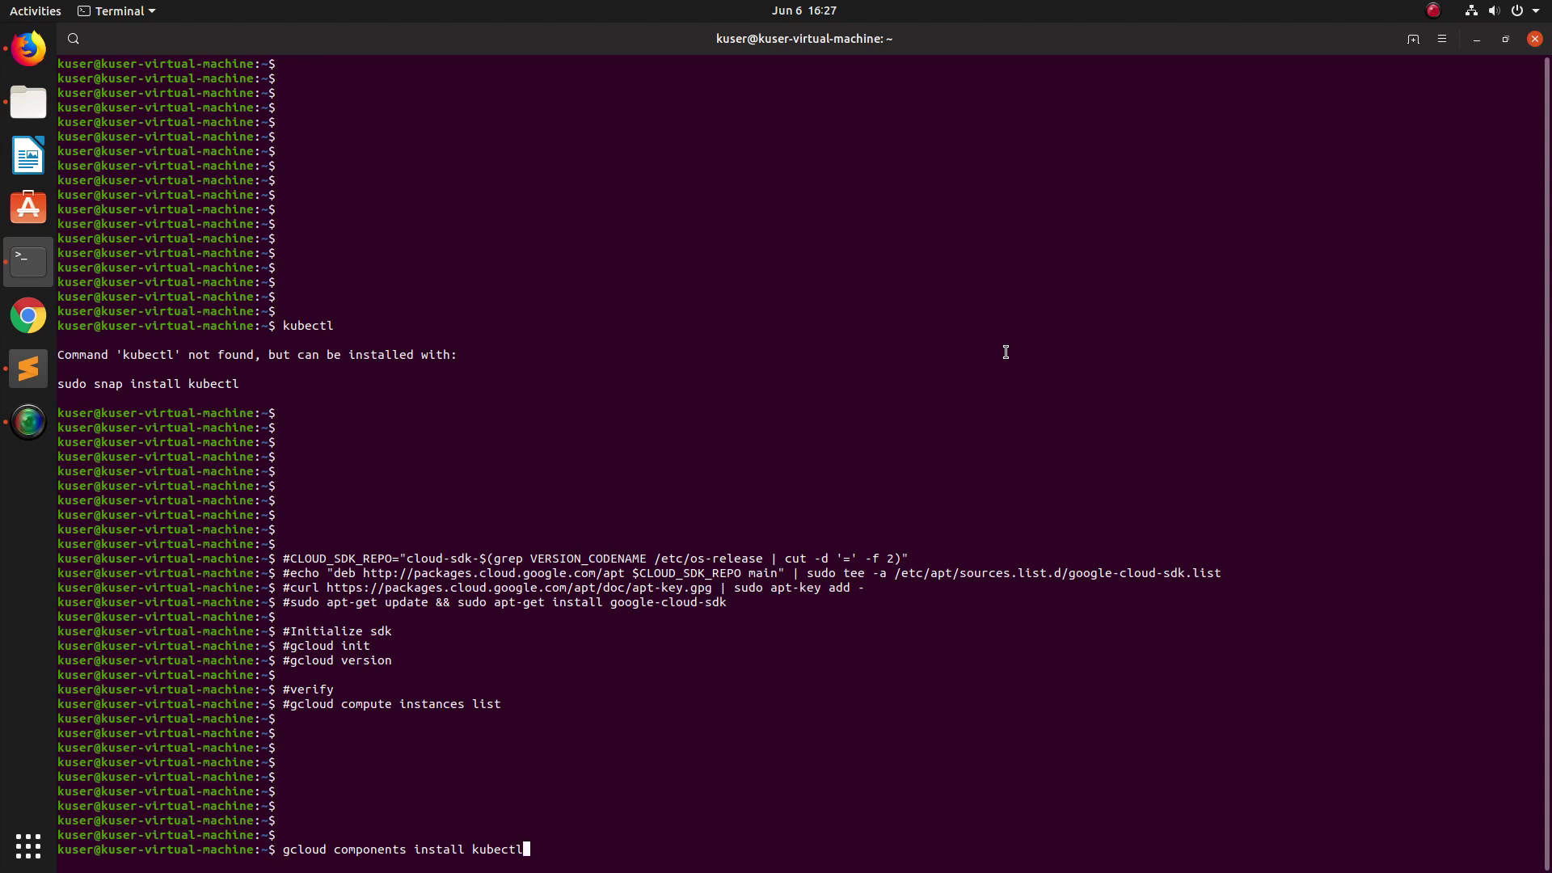
# Run 'gcloud components install kubectl' and note the disabled component manager error
pyautogui.press('Left')
pyautogui.press('Left')
pyautogui.press('Left')
pyautogui.press('Left')
pyautogui.press('Left')
pyautogui.press('Left')
pyautogui.press('Left')
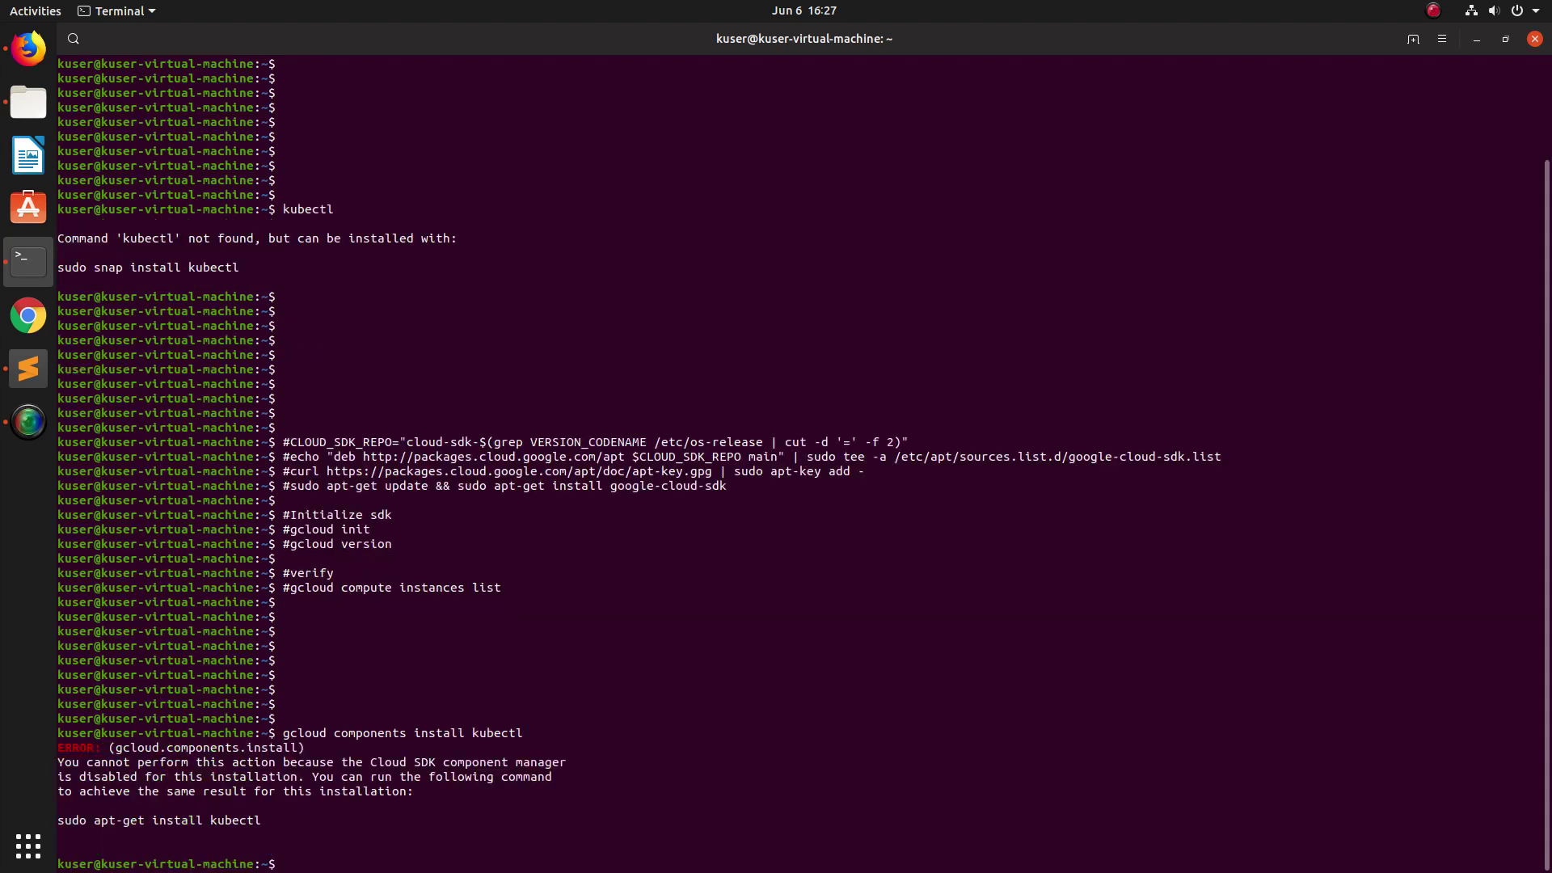
pyautogui.press('Return')
pyautogui.press('Return')
pyautogui.press('Return')
pyautogui.press('Return')
pyautogui.press('Return')
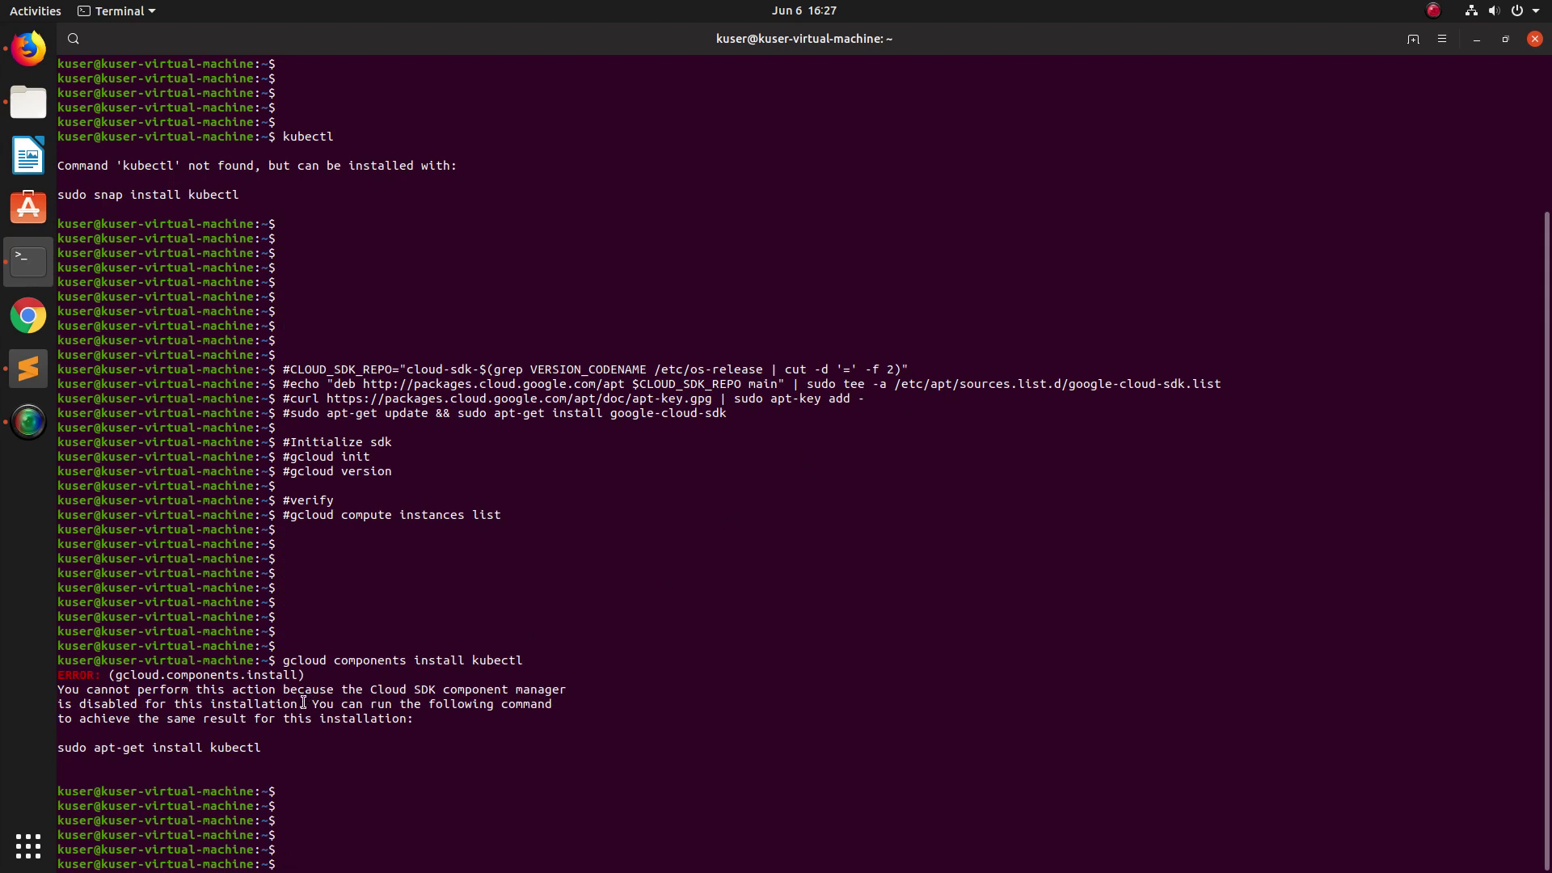
pyautogui.moveTo(302, 703); pyautogui.dragTo(59, 690)
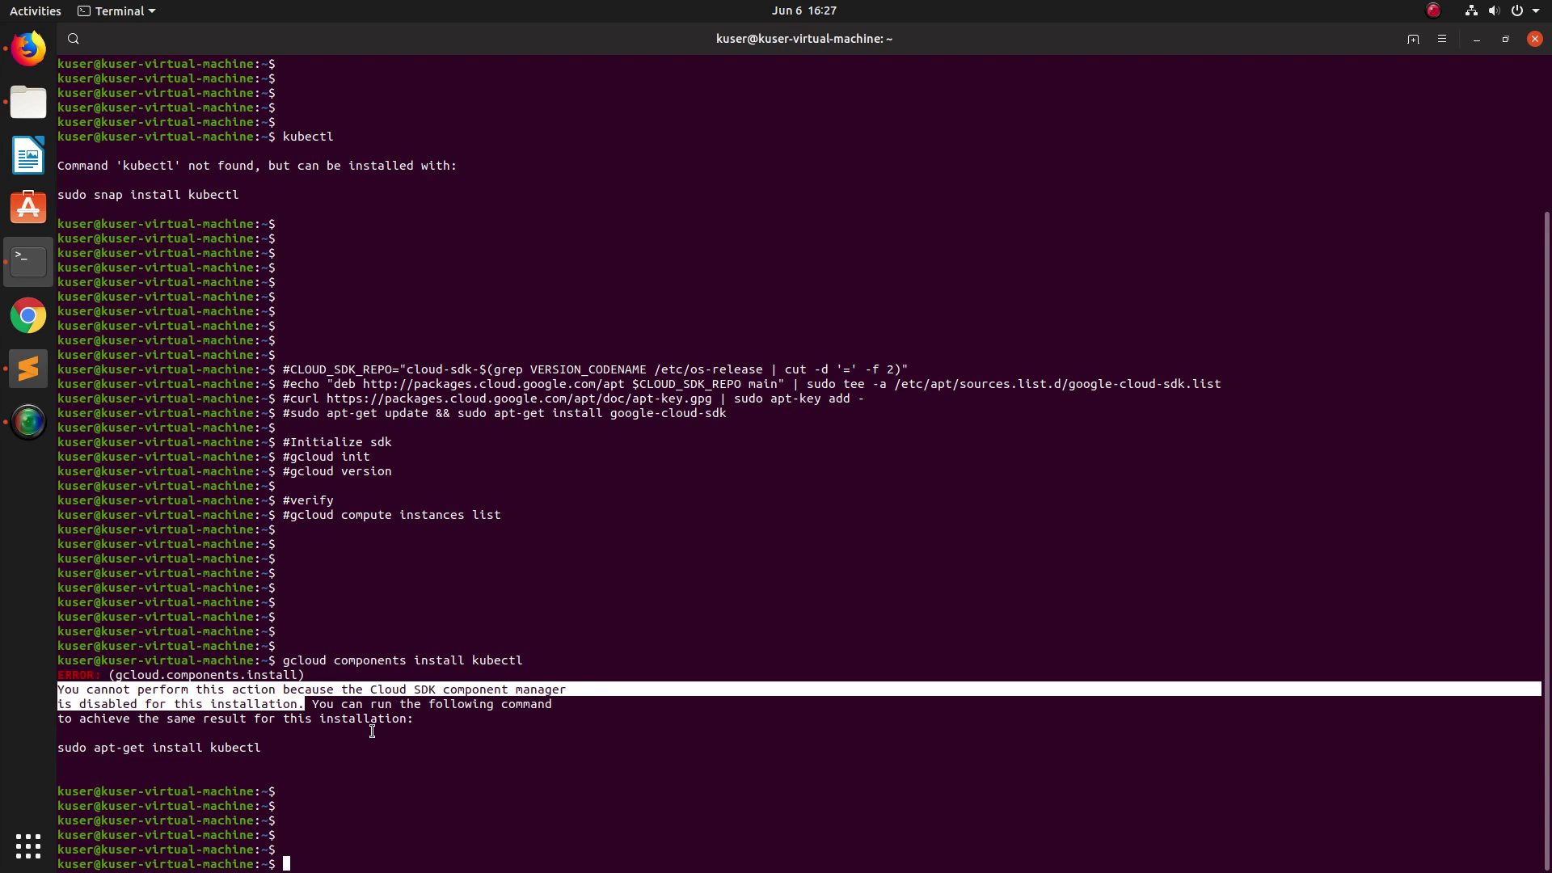
# Copy the suggested 'sudo apt-get install kubectl' command and paste it at the prompt
pyautogui.moveTo(260, 747); pyautogui.dragTo(59, 747)
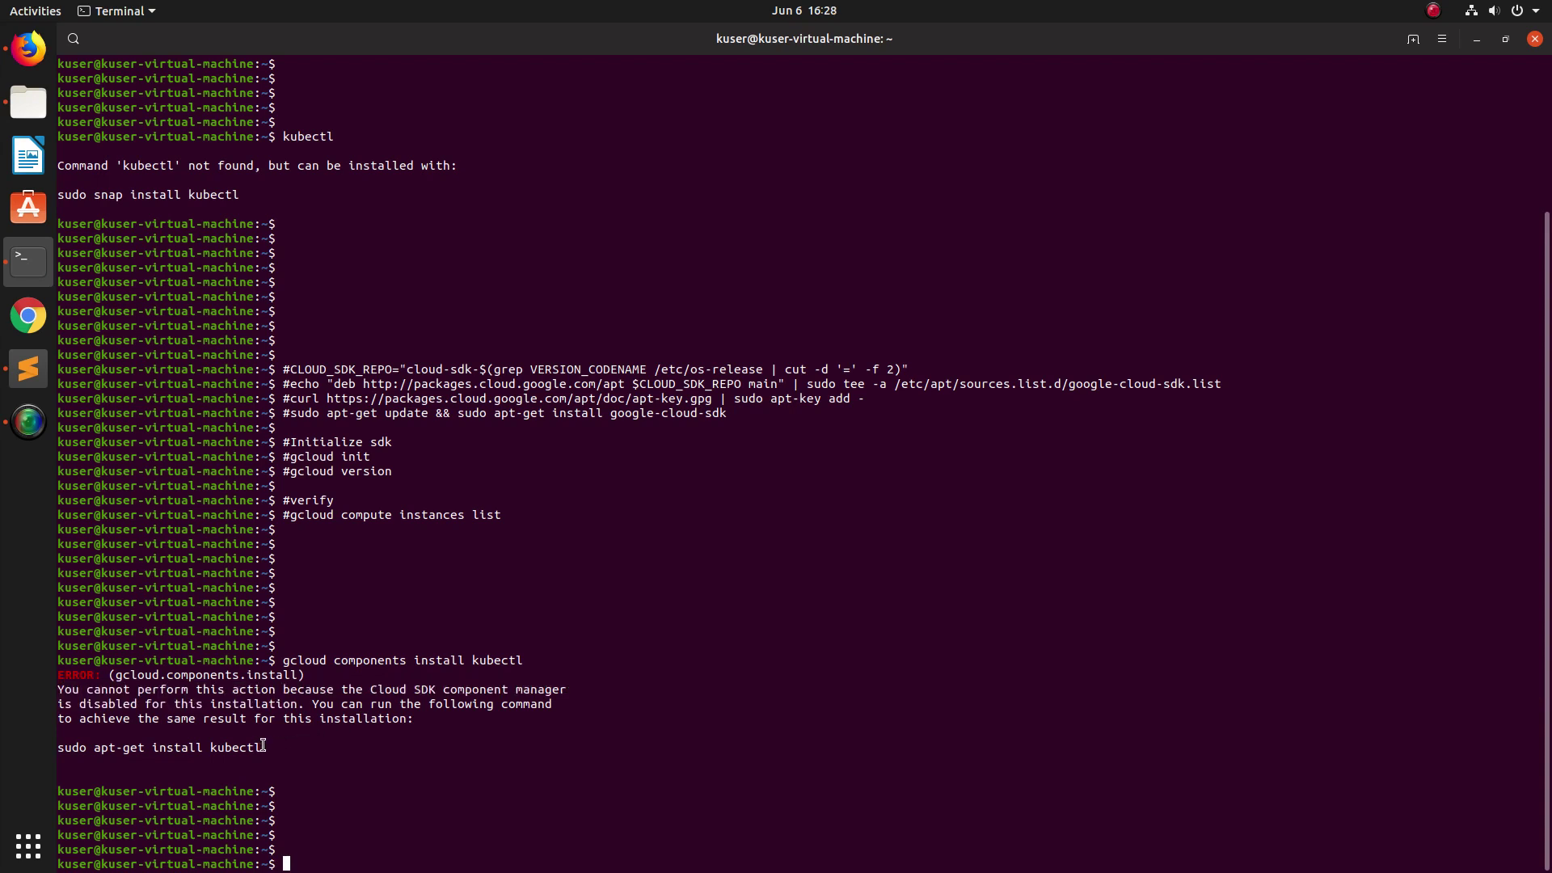
pyautogui.rightClick(79, 748)
pyautogui.click(157, 570)
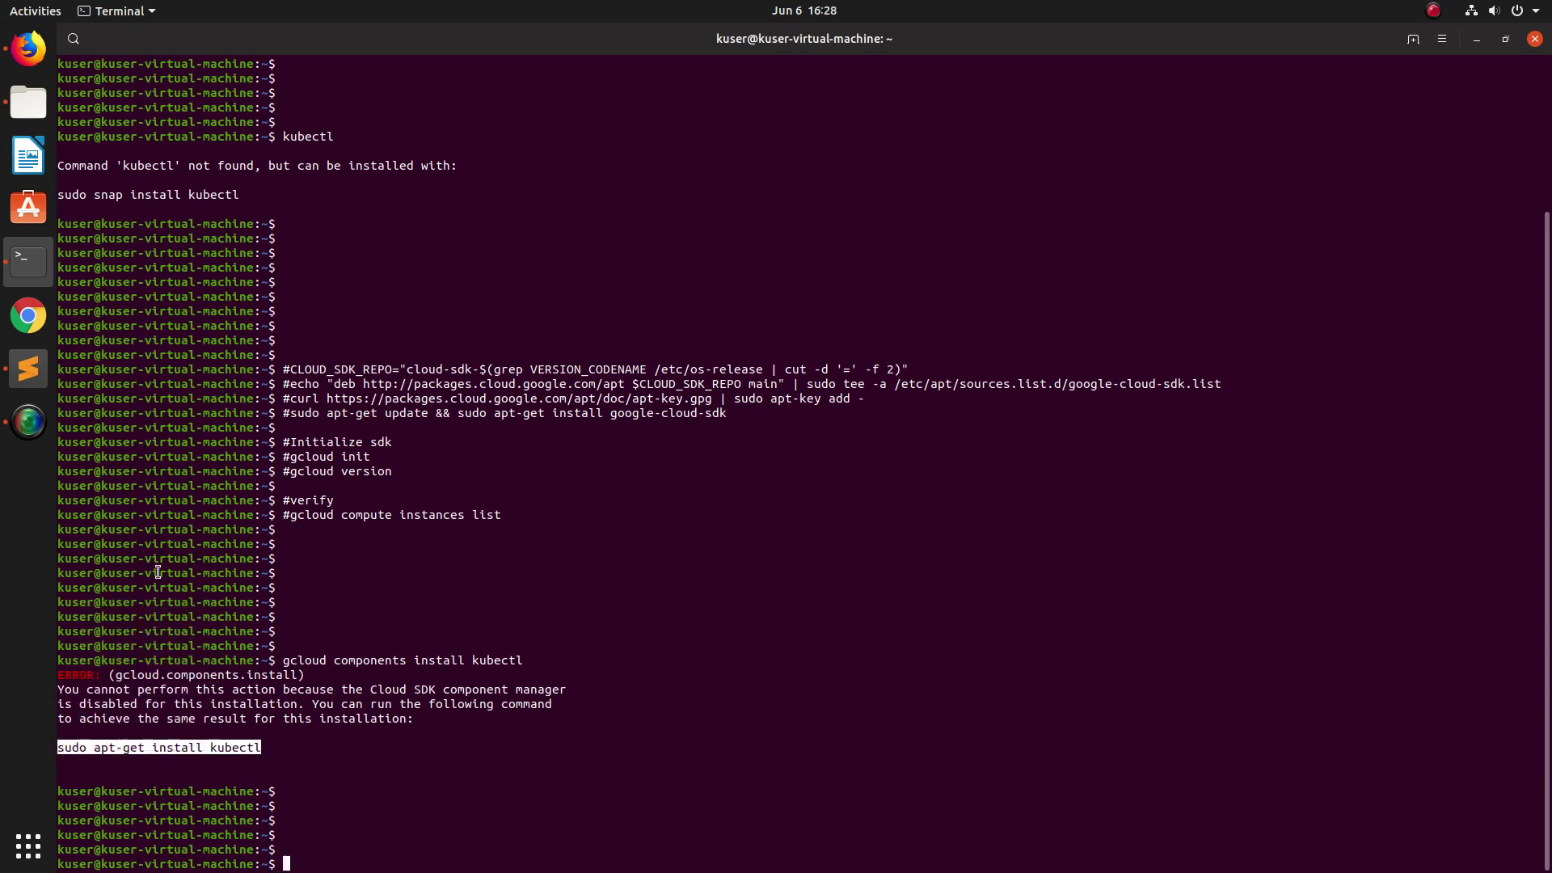
pyautogui.hotkey('ctrl', 'shift', 'v')
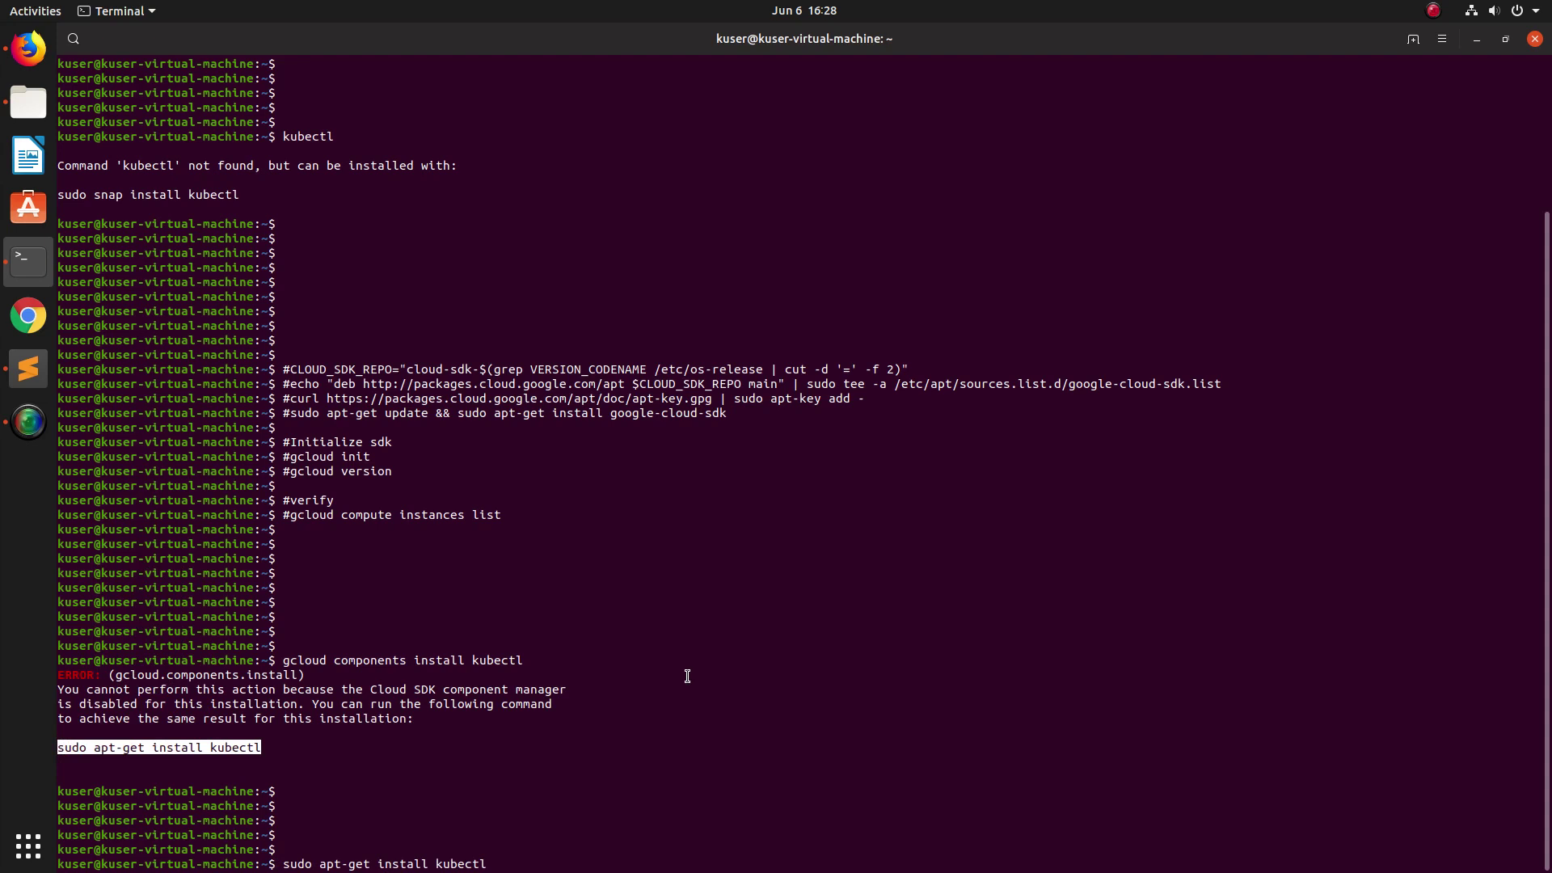
# Run 'sudo apt-get install kubectl' with the sudo password until kubectl 1.14.2-00 is set up
pyautogui.press('Return')
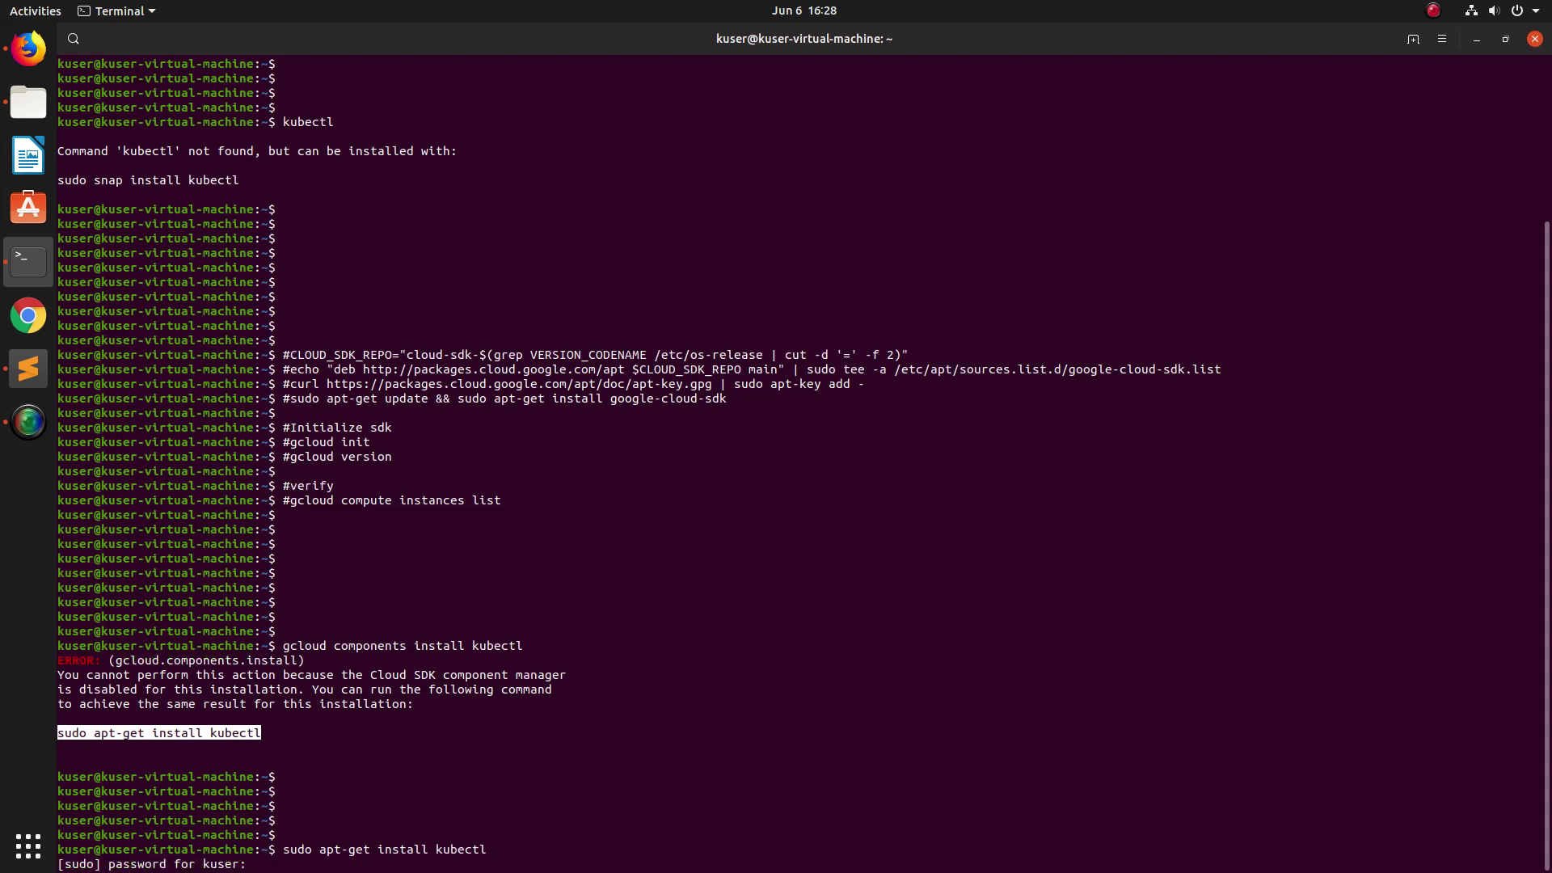
pyautogui.press('Return')
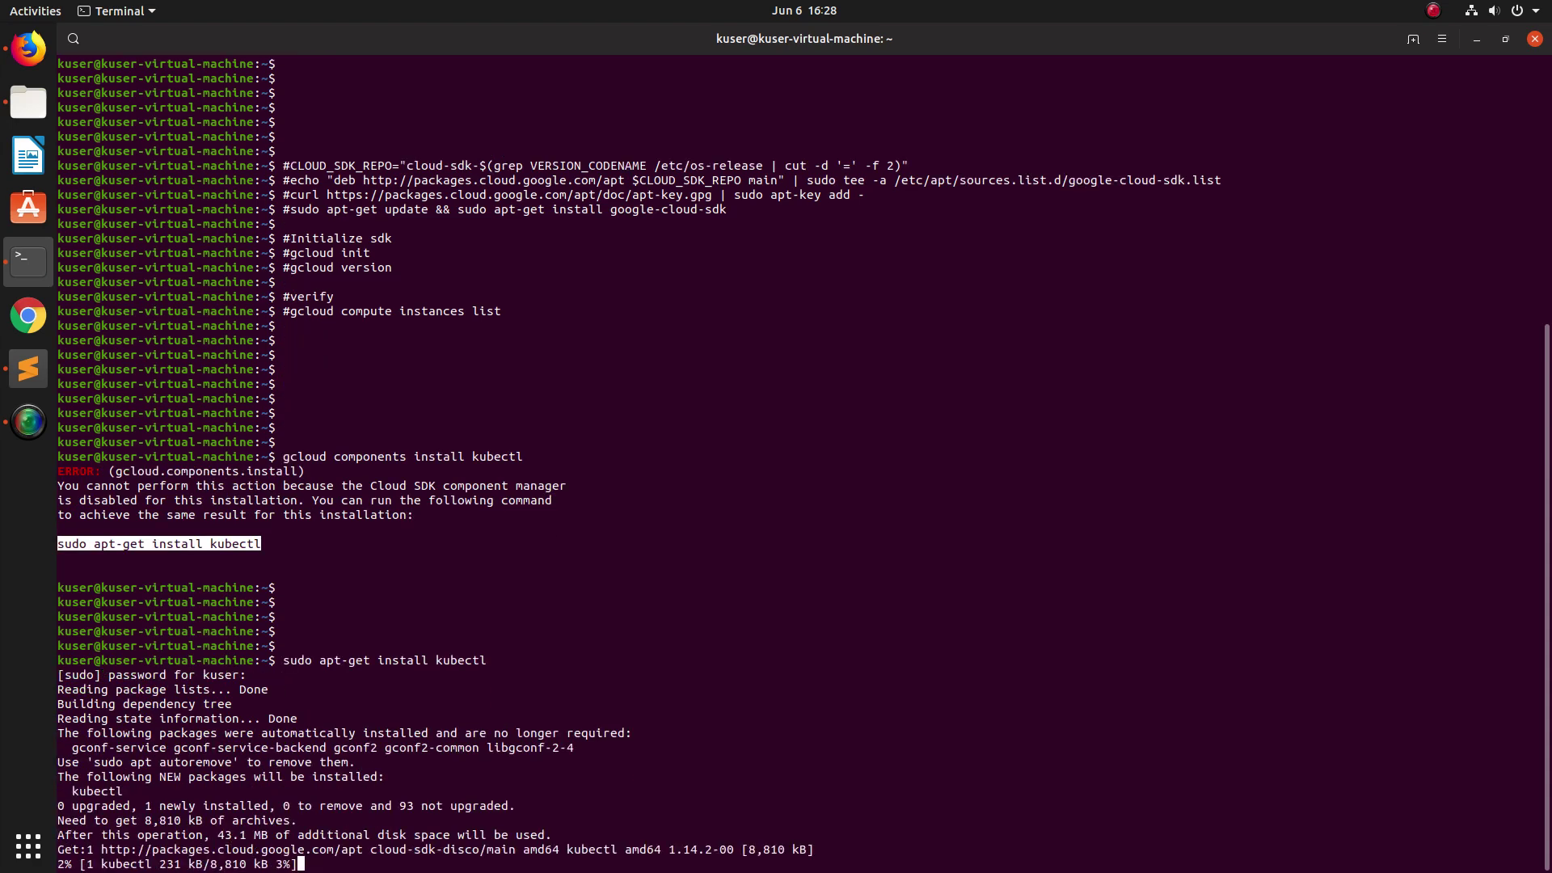
pyautogui.press('Return')
pyautogui.press('Return')
pyautogui.press('Return')
pyautogui.press('Return')
pyautogui.press('Return')
pyautogui.press('Return')
pyautogui.press('Return')
pyautogui.press('Return')
pyautogui.press('Return')
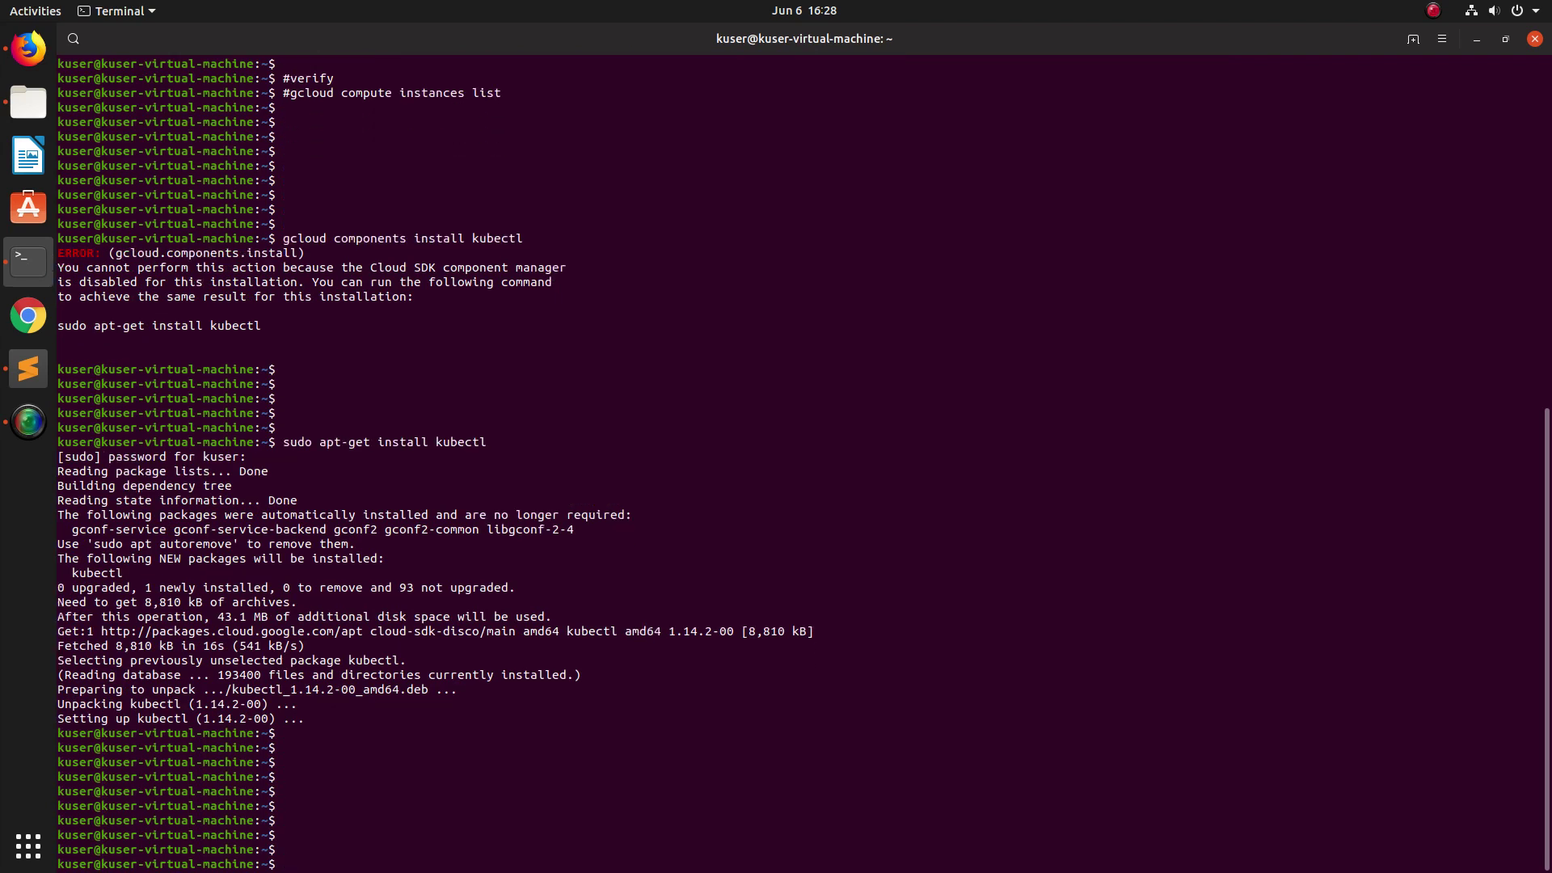
pyautogui.write('k')
pyautogui.write('ubc')
pyautogui.write('ec')
# Run 'kubectl version', which shows client v1.14.2 and a refused localhost:8080 connection
pyautogui.press('Tab')
pyautogui.write('version')
pyautogui.press('Return')
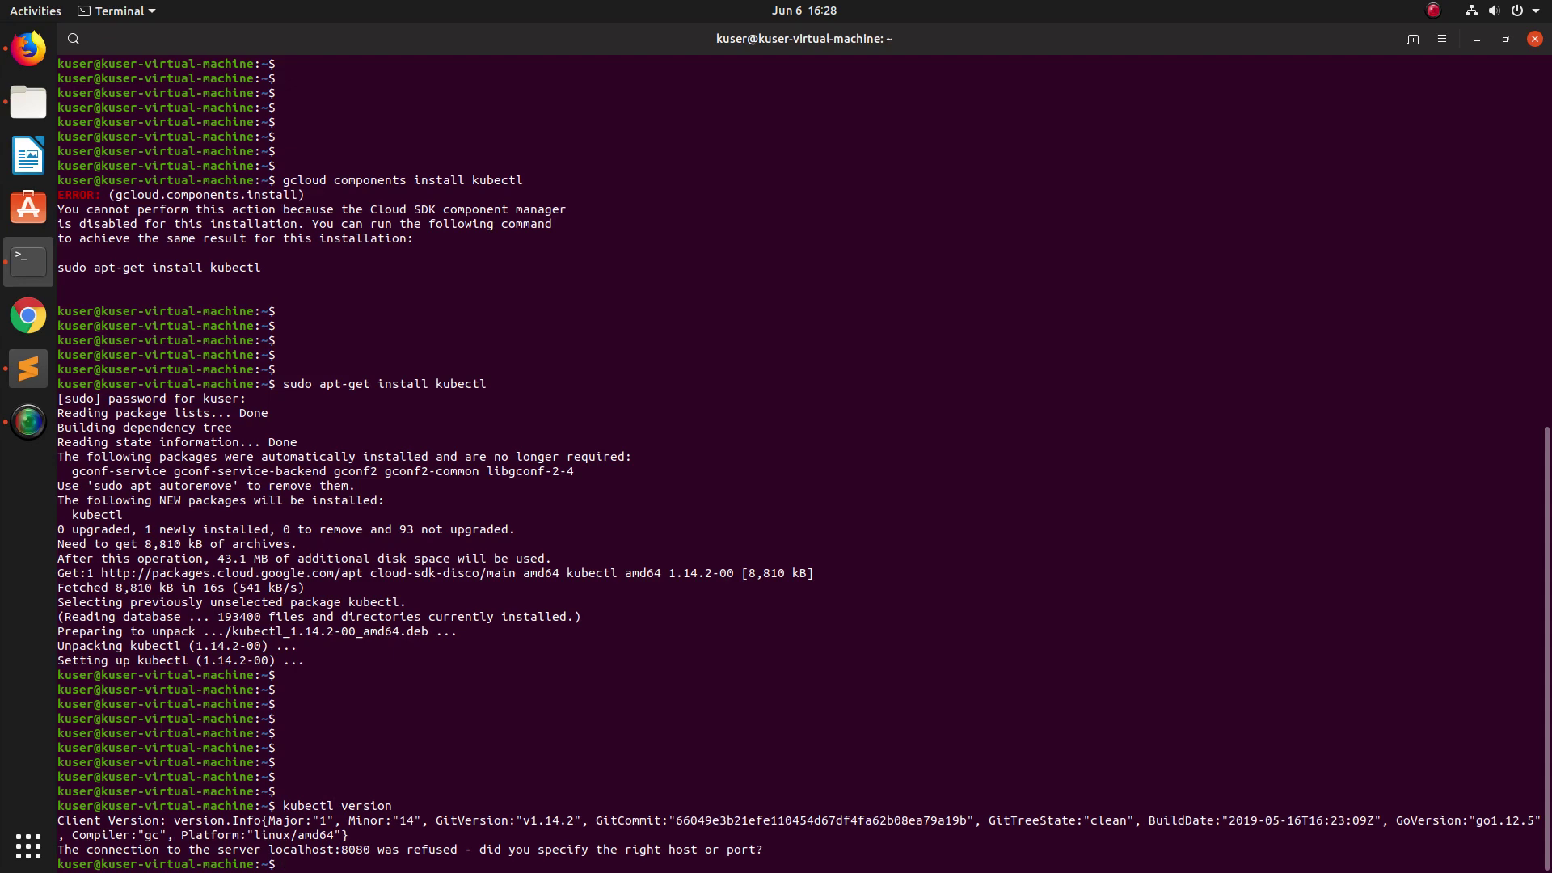
pyautogui.press('Return')
pyautogui.press('Return')
pyautogui.press('Return')
pyautogui.press('Return')
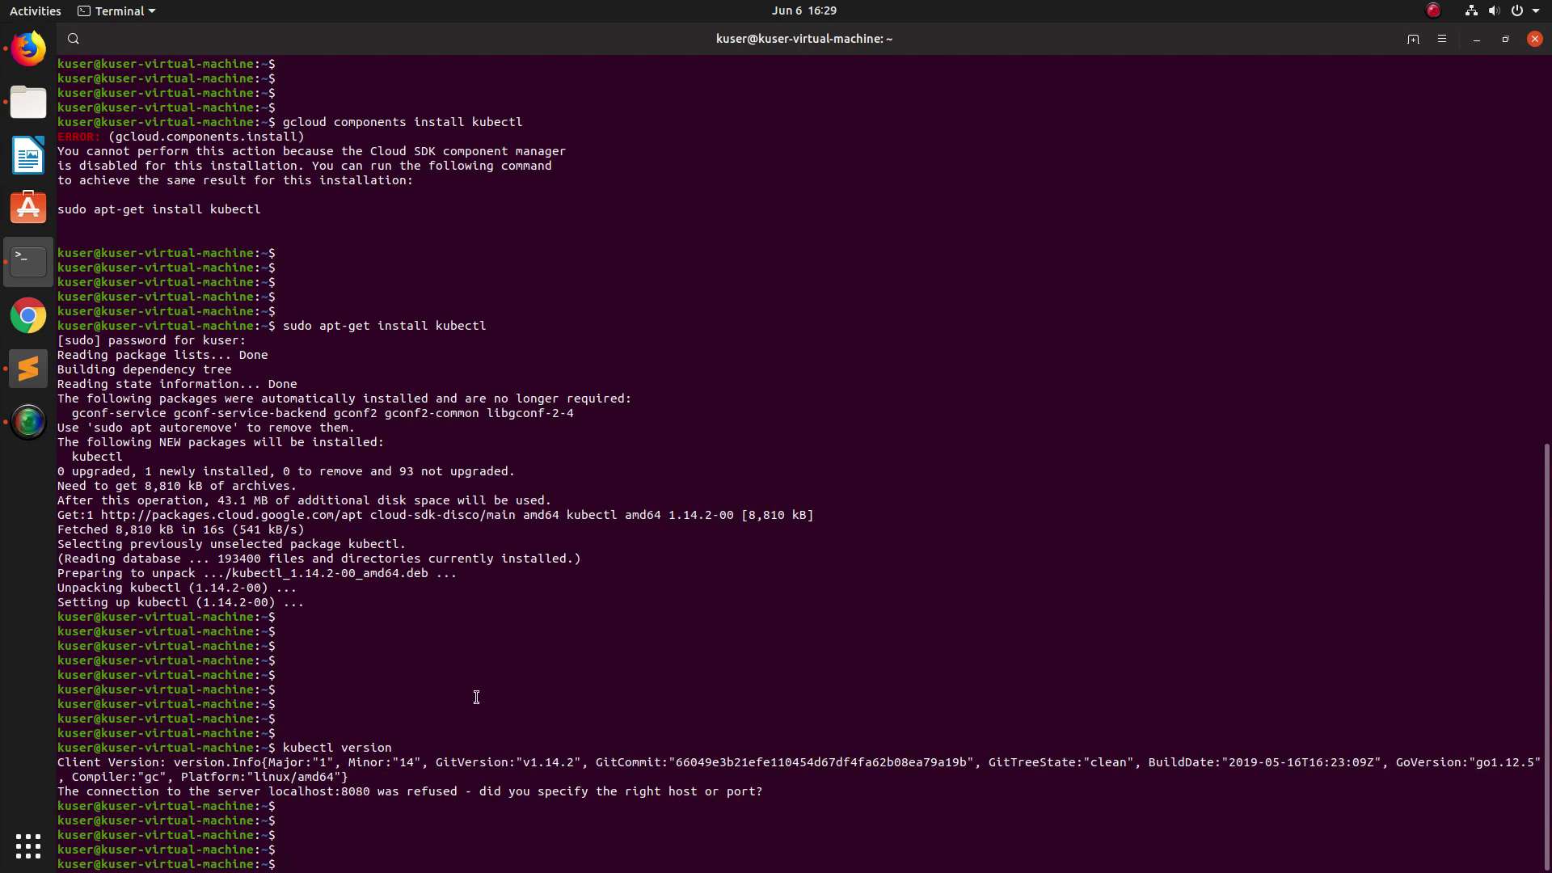
# Run 'kubectl get pods', which fails on localhost:8080, then open and cancel a history search
pyautogui.press('Return')
pyautogui.press('Return')
pyautogui.write('ku')
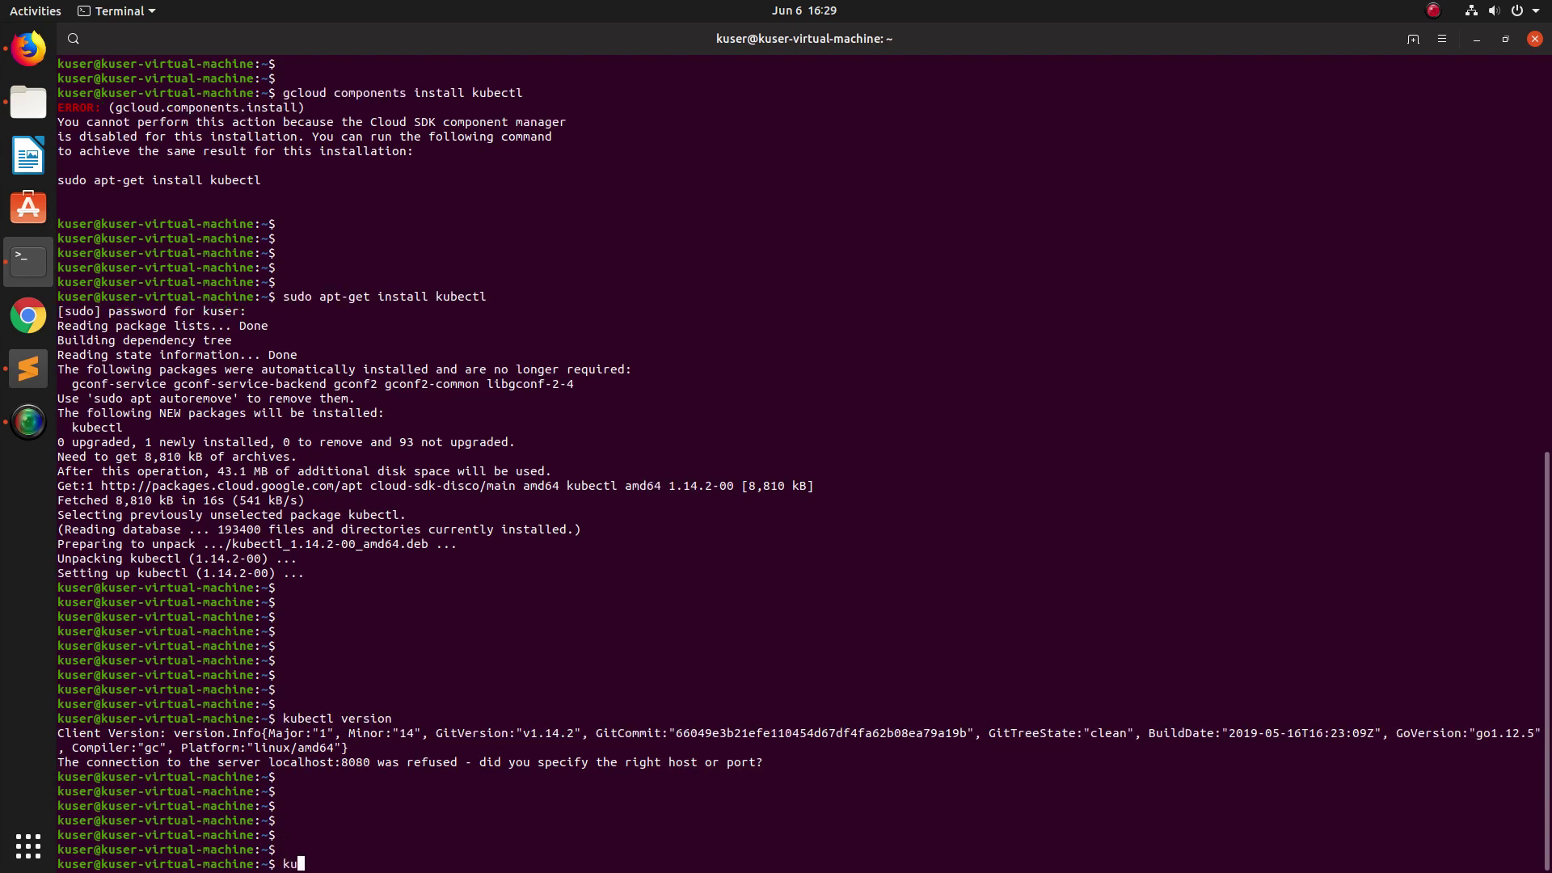
pyautogui.write('b')
pyautogui.write('ectl get ')
pyautogui.write('pods')
pyautogui.press('Return')
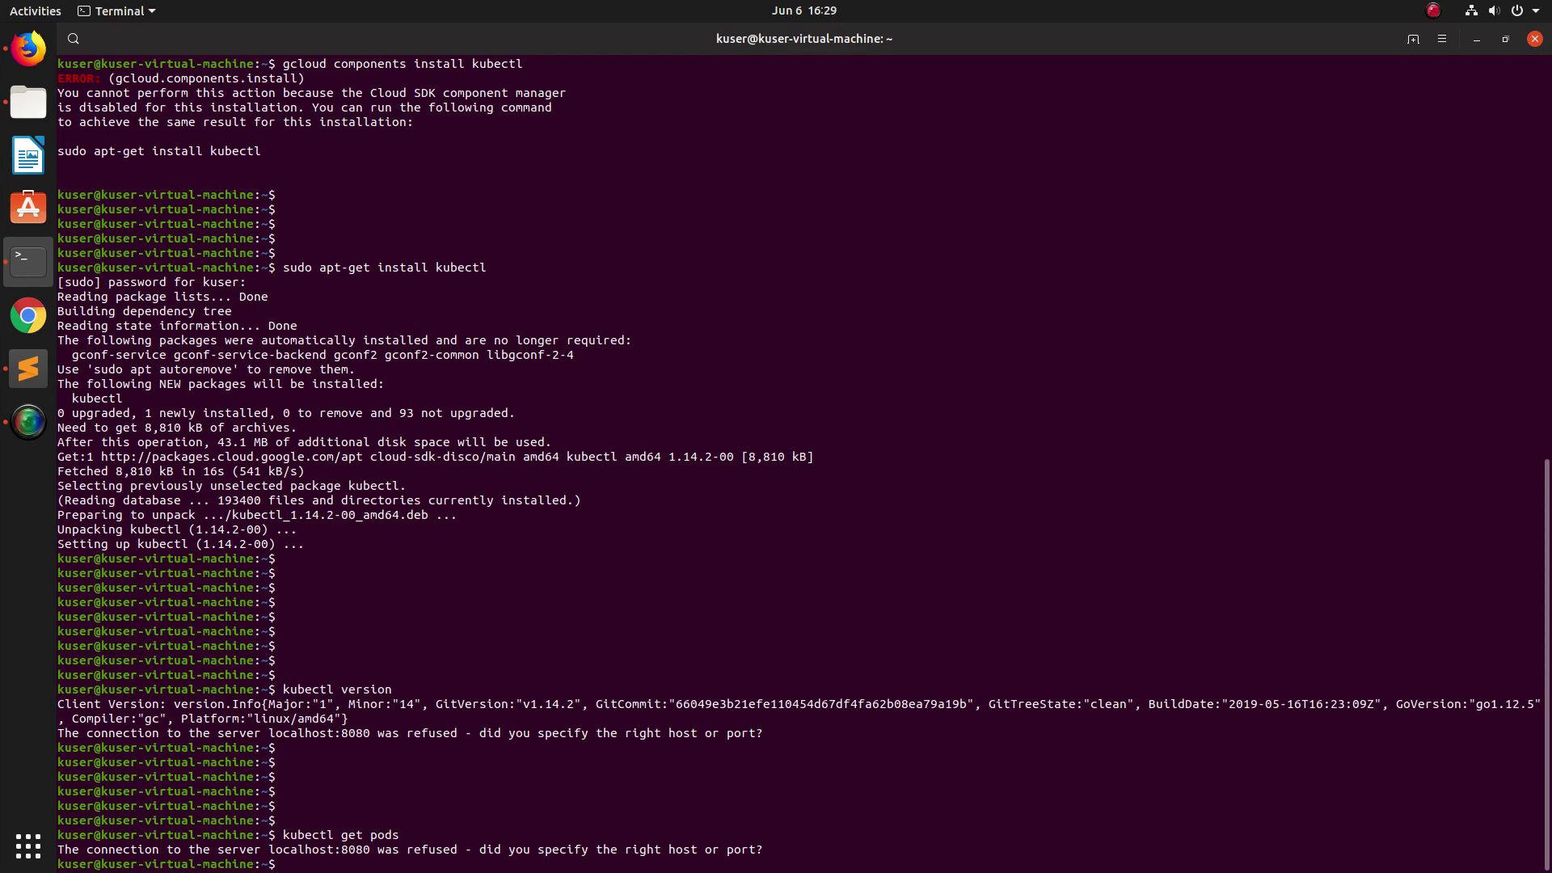
pyautogui.press('Return')
pyautogui.press('Return')
pyautogui.press('Return')
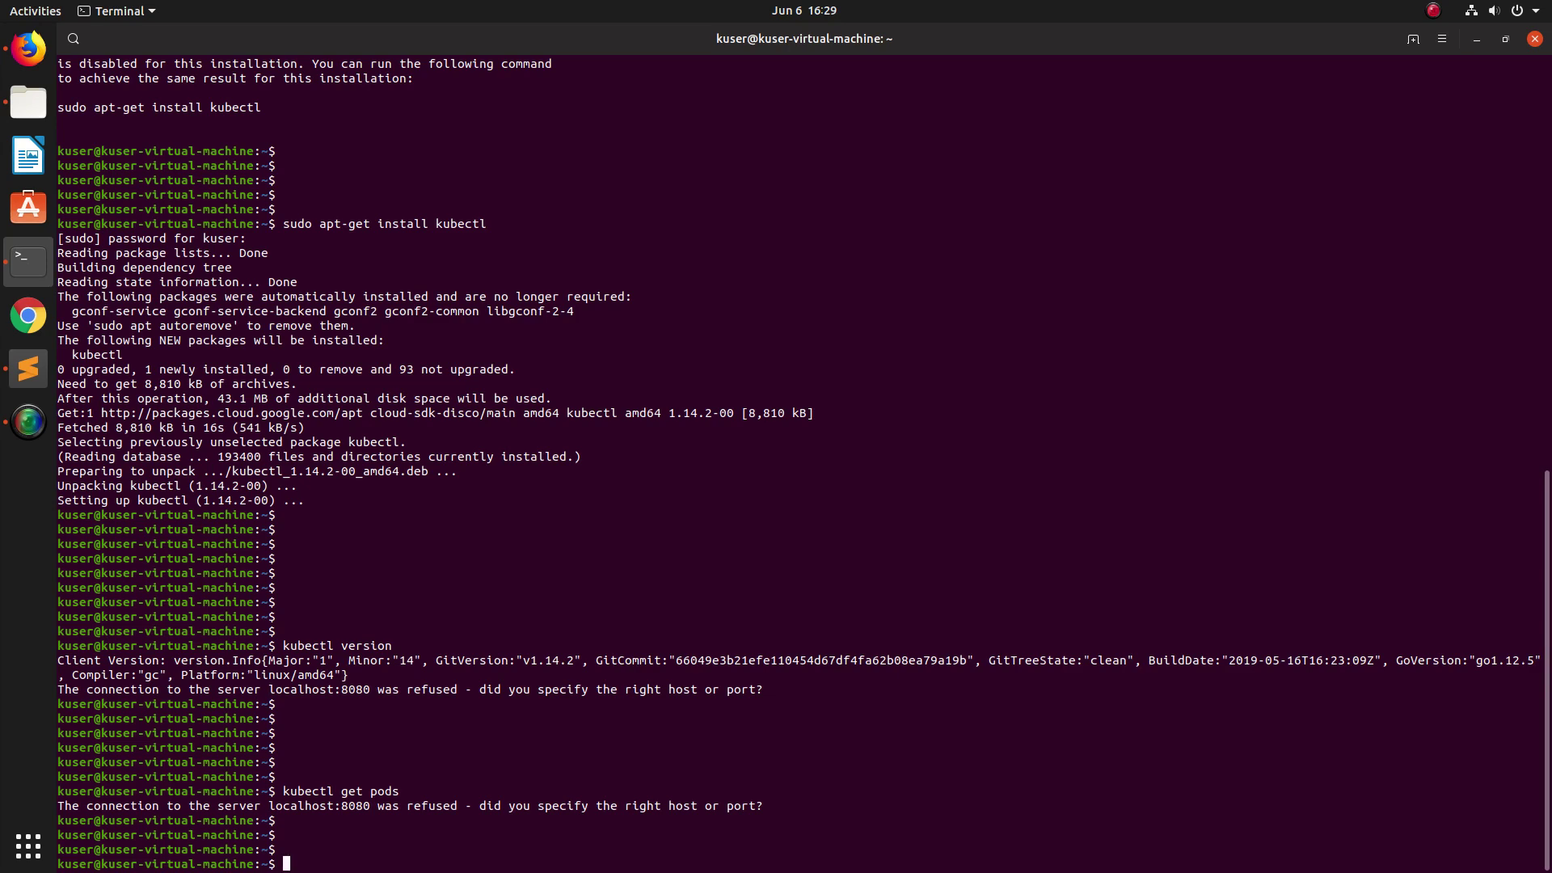
pyautogui.press('Return')
pyautogui.press('Return')
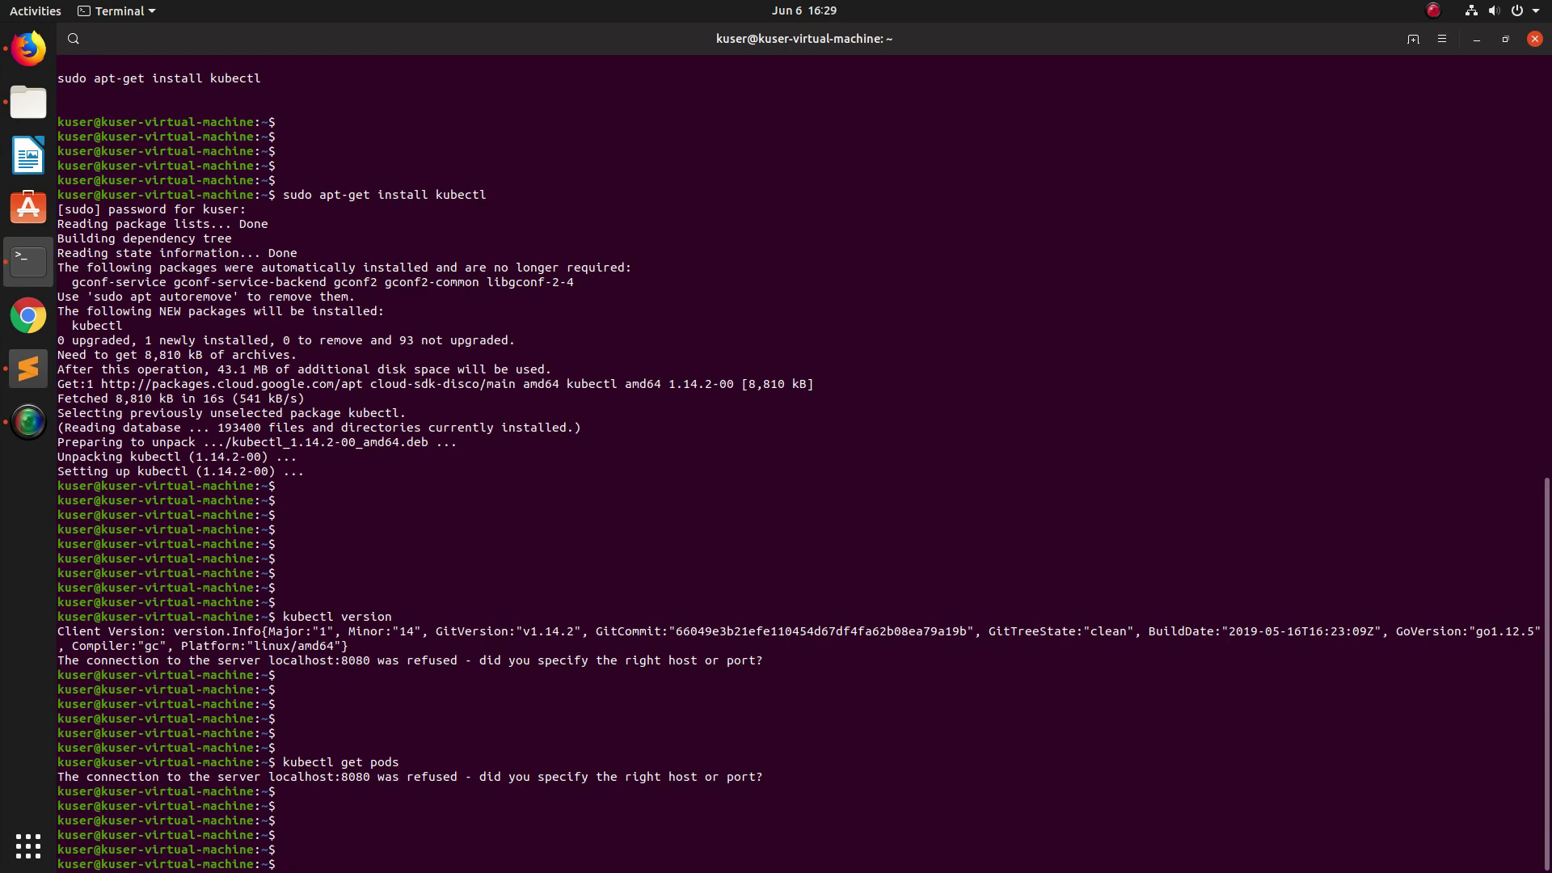
pyautogui.hotkey('ctrl', 'r')
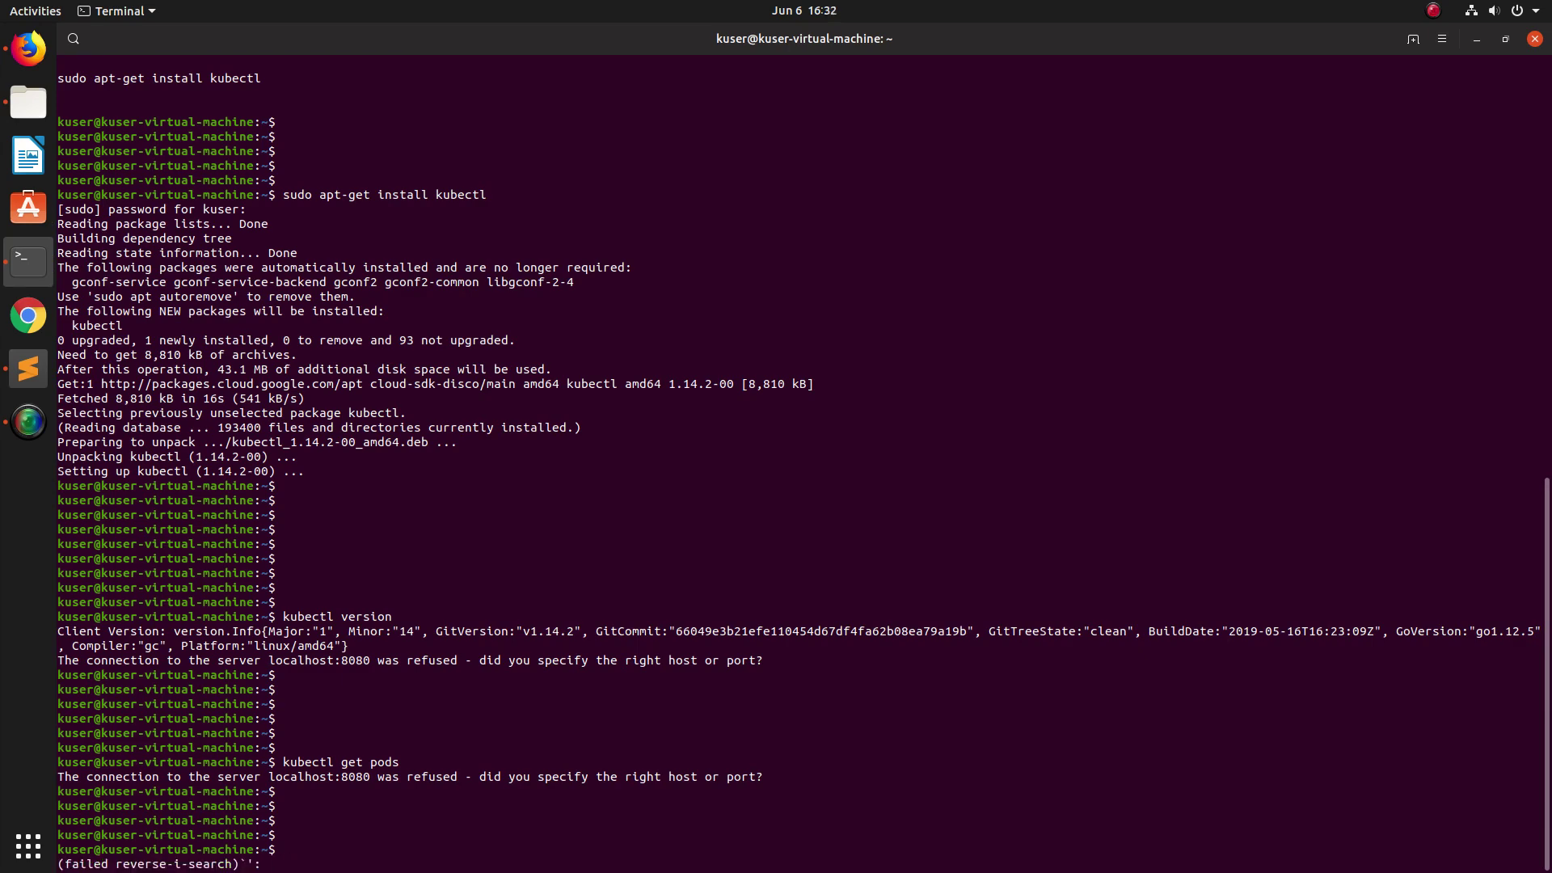
pyautogui.press('Return')
pyautogui.press('Return')
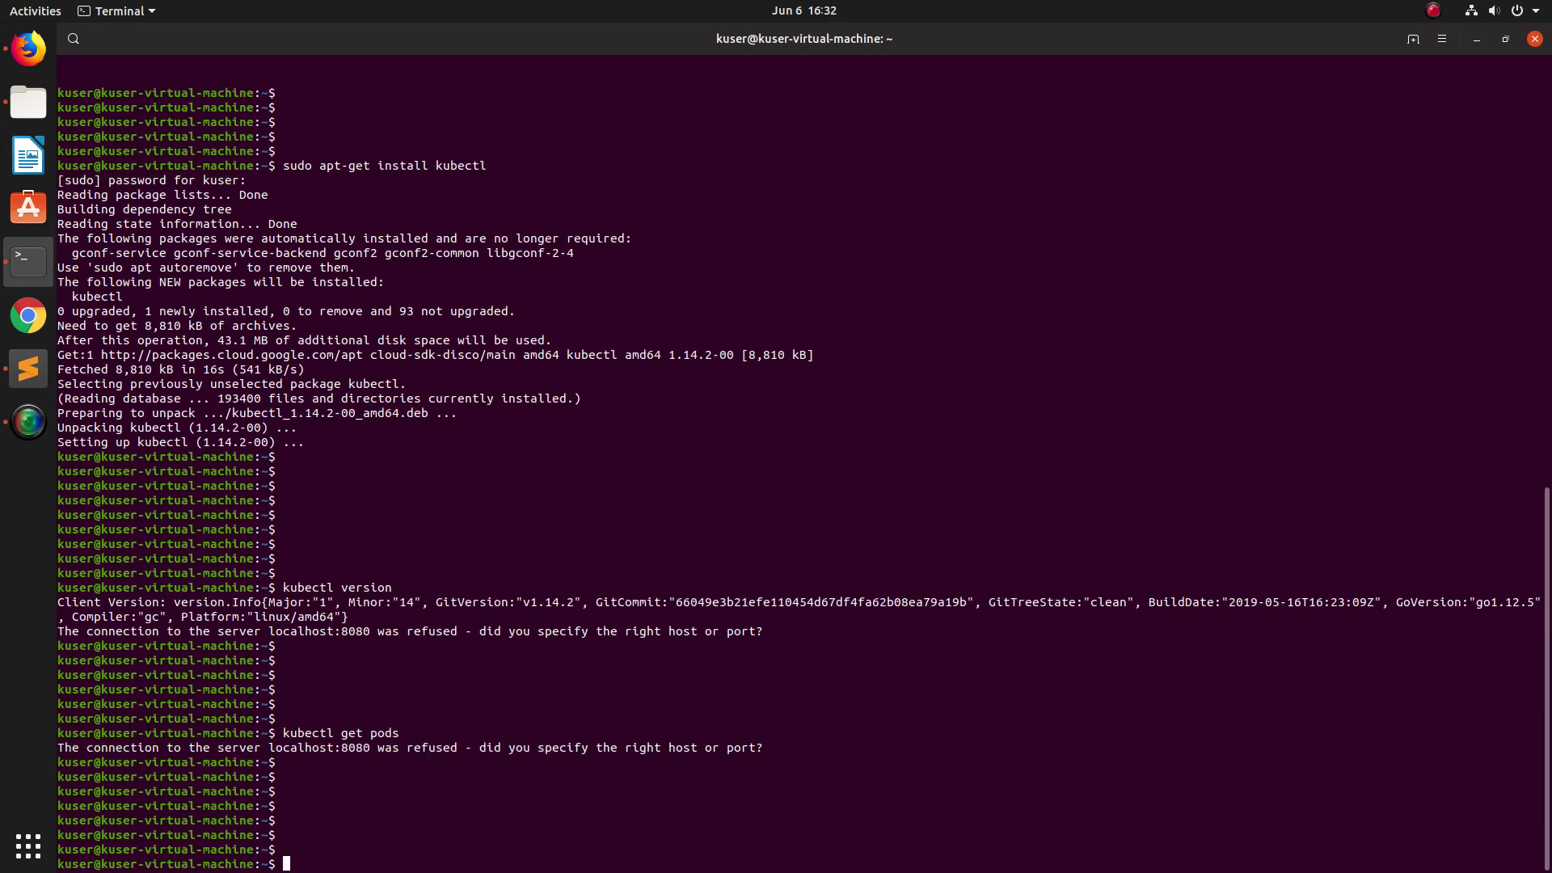
pyautogui.press('Return')
pyautogui.press('Return')
pyautogui.press('Return')
pyautogui.write('#gcloud container clusters get-credentials <clustername>--zone us-east1-d --project <project>')
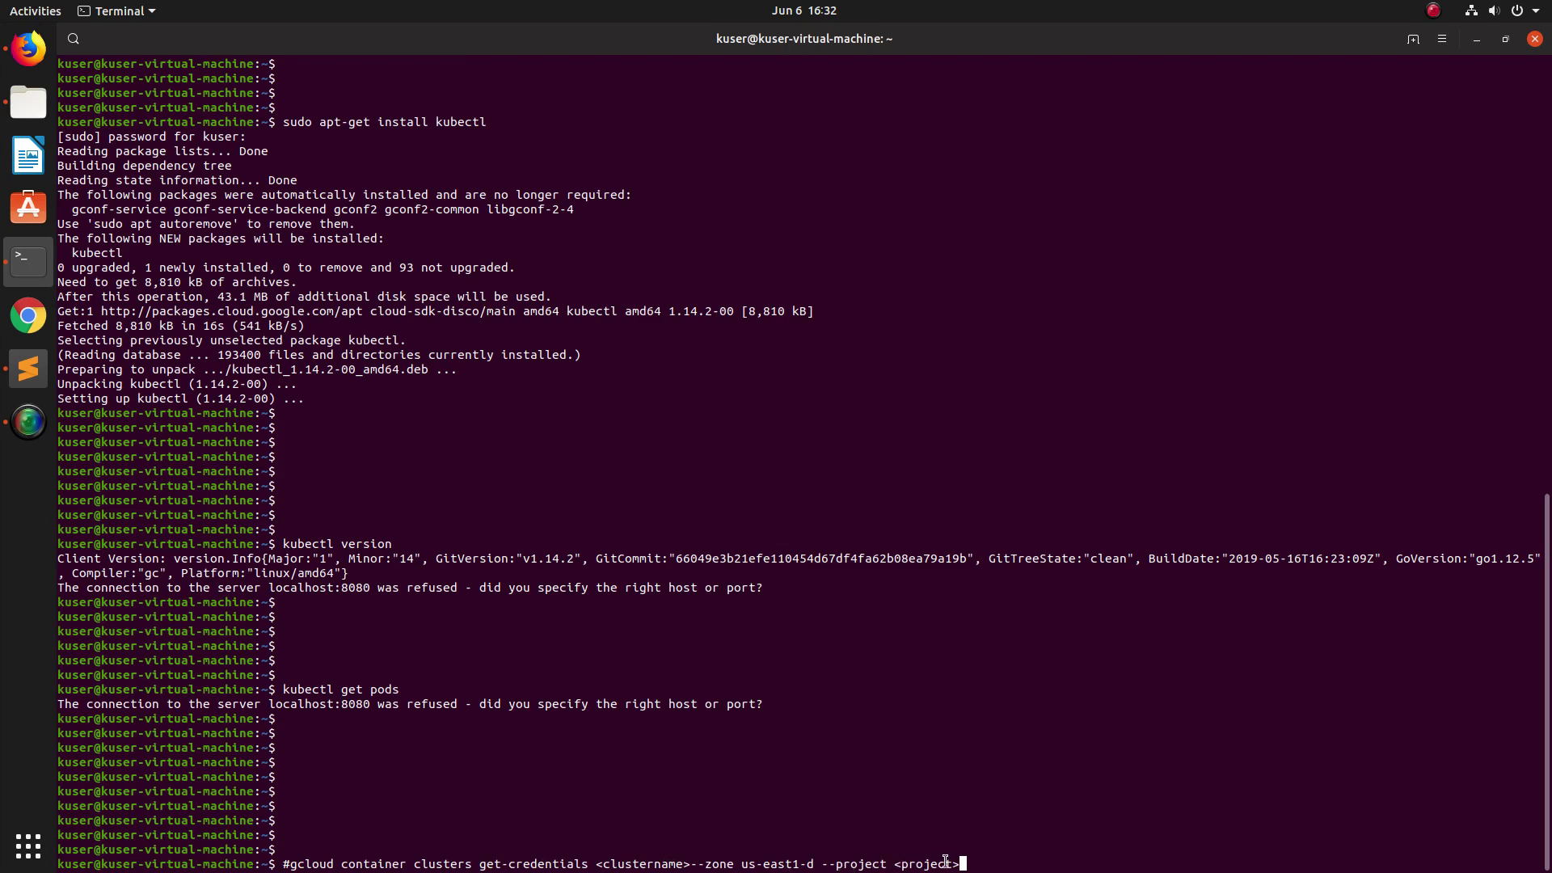
# Enter the commented 'gcloud container clusters get-credentials' template and select its line for copying
pyautogui.press('Return')
pyautogui.press('Return')
pyautogui.press('Return')
pyautogui.press('Return')
pyautogui.press('Return')
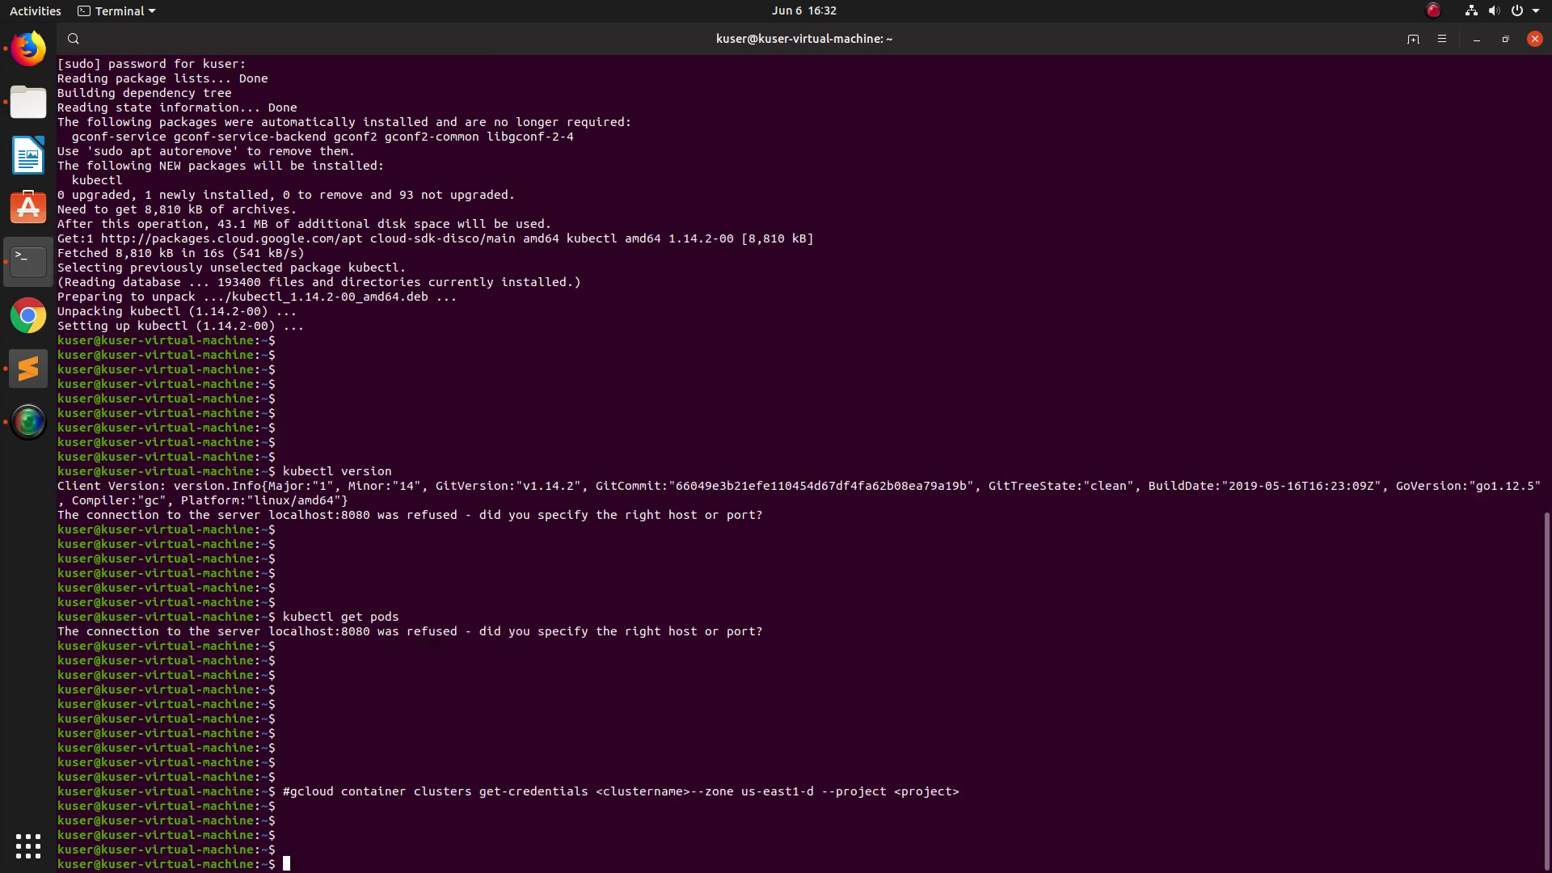
pyautogui.press('Return')
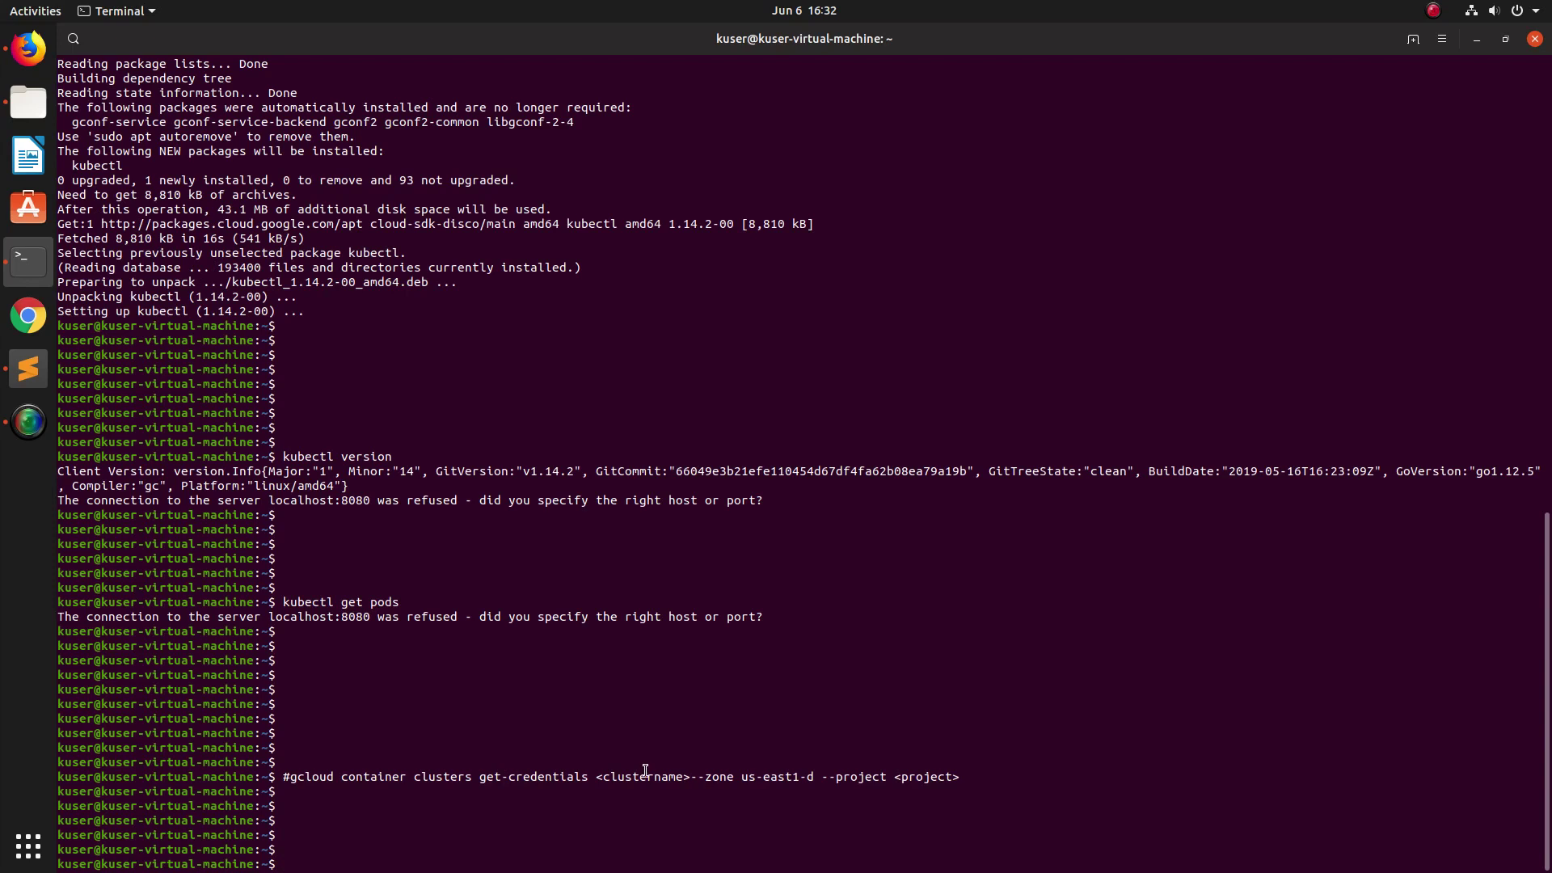
pyautogui.tripleClick(646, 771)
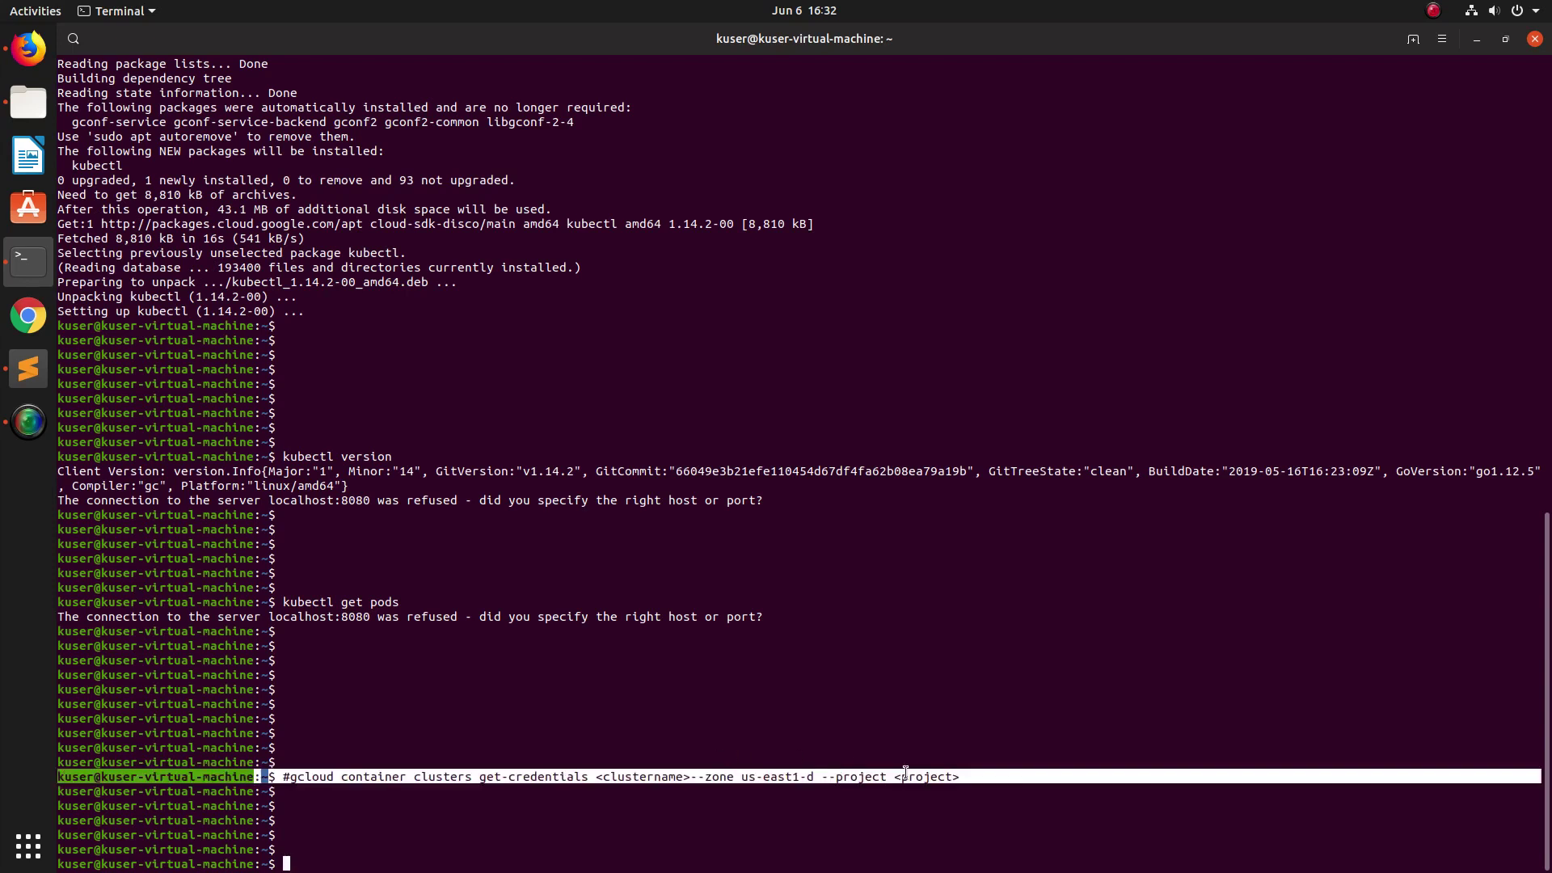
pyautogui.doubleClick(326, 602)
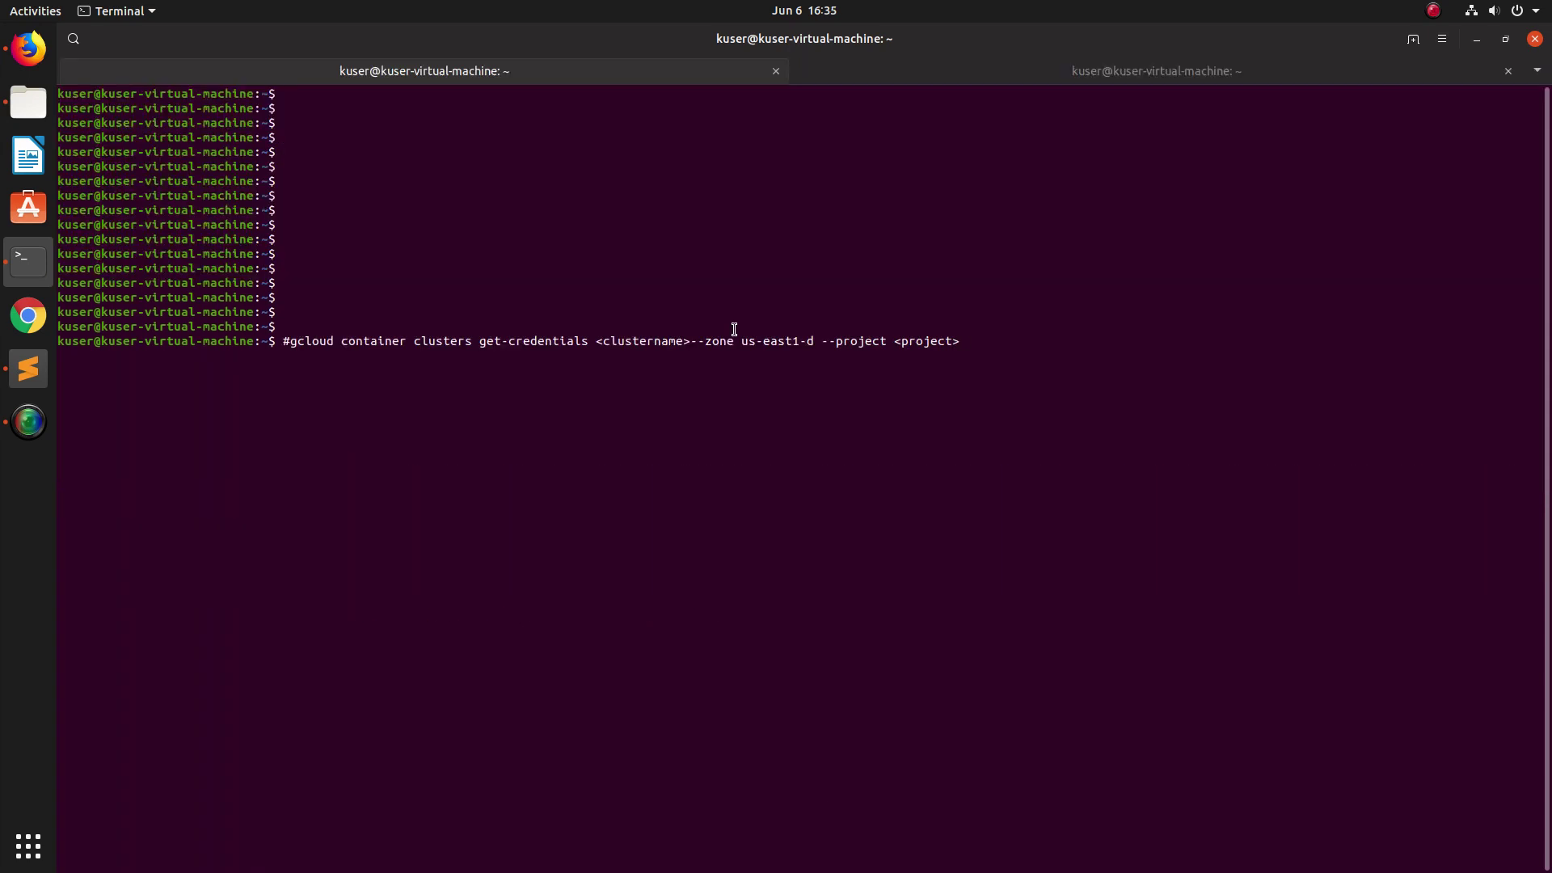
# Add comments noting fetched endpoint and auth data and a kubeconfig entry for mycluster
pyautogui.press('Return')
pyautogui.press('Return')
pyautogui.press('Return')
pyautogui.press('Return')
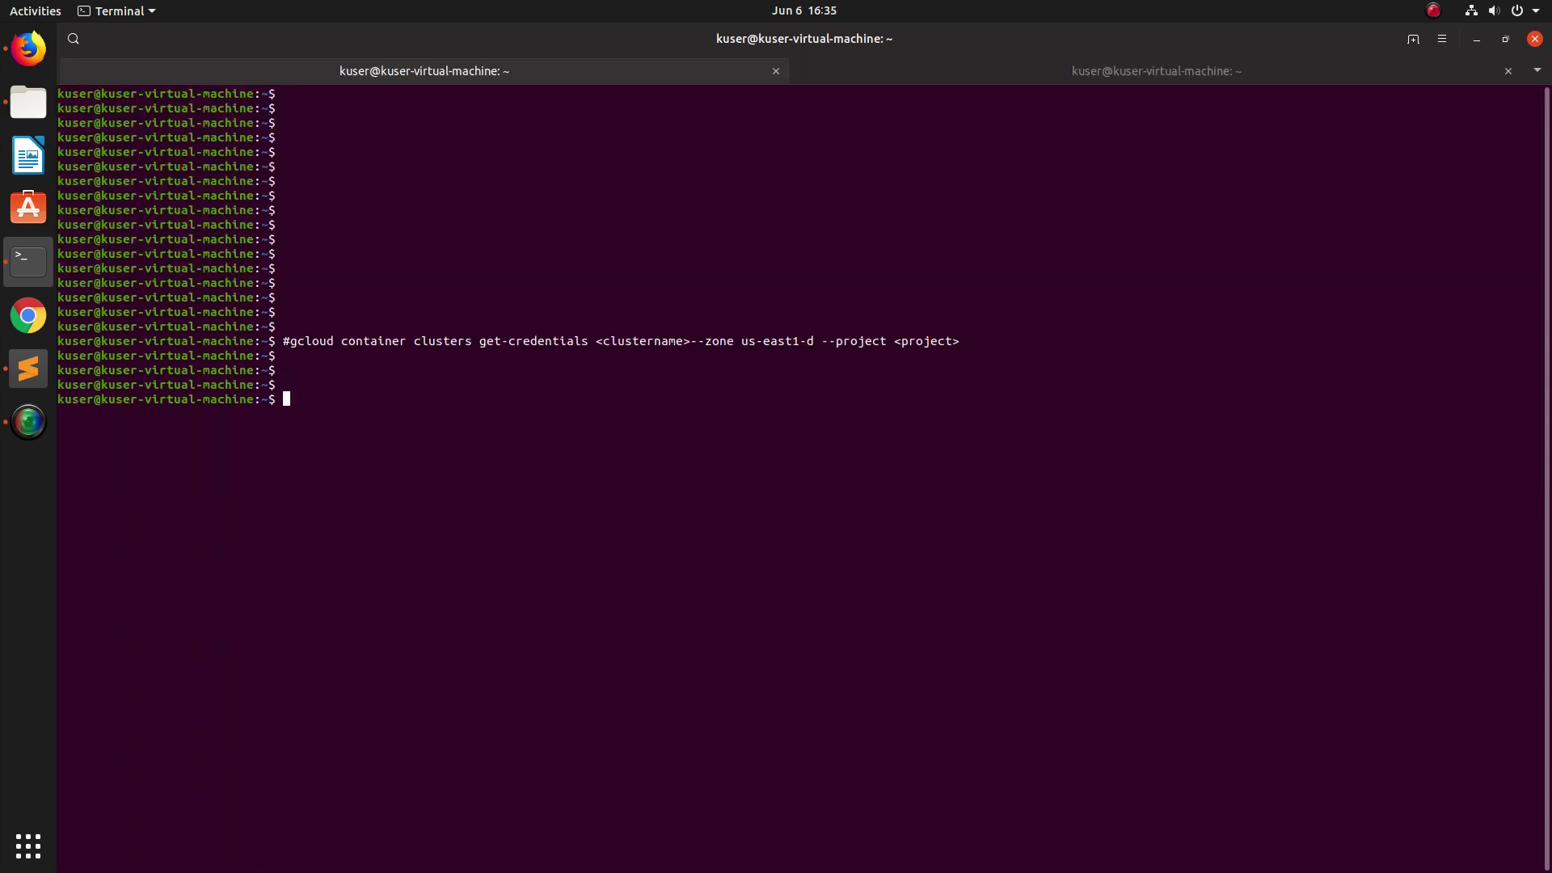
pyautogui.write('#Fetching cluster endpoint and auth data.')
pyautogui.press('Return')
pyautogui.write('#kubeconfig entry generated for mycluster')
pyautogui.press('Return')
pyautogui.press('Return')
pyautogui.press('Return')
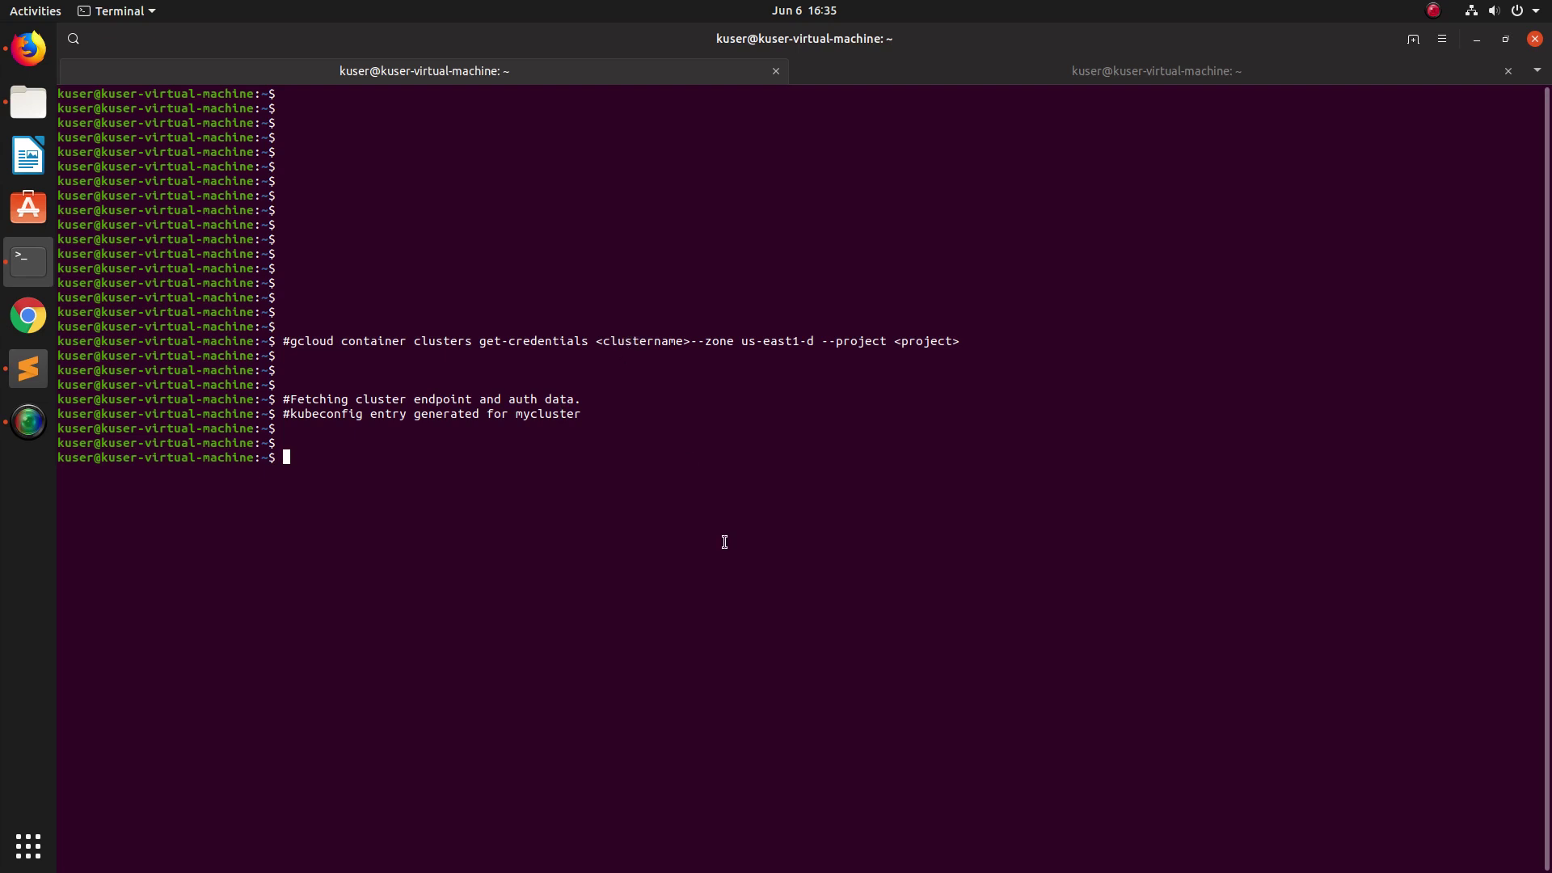
# Run 'kubectl get pods' to list eight Running pods, including helm-test1 MongoDB and nginx ingress
pyautogui.press('Return')
pyautogui.press('Return')
pyautogui.write('gcl')
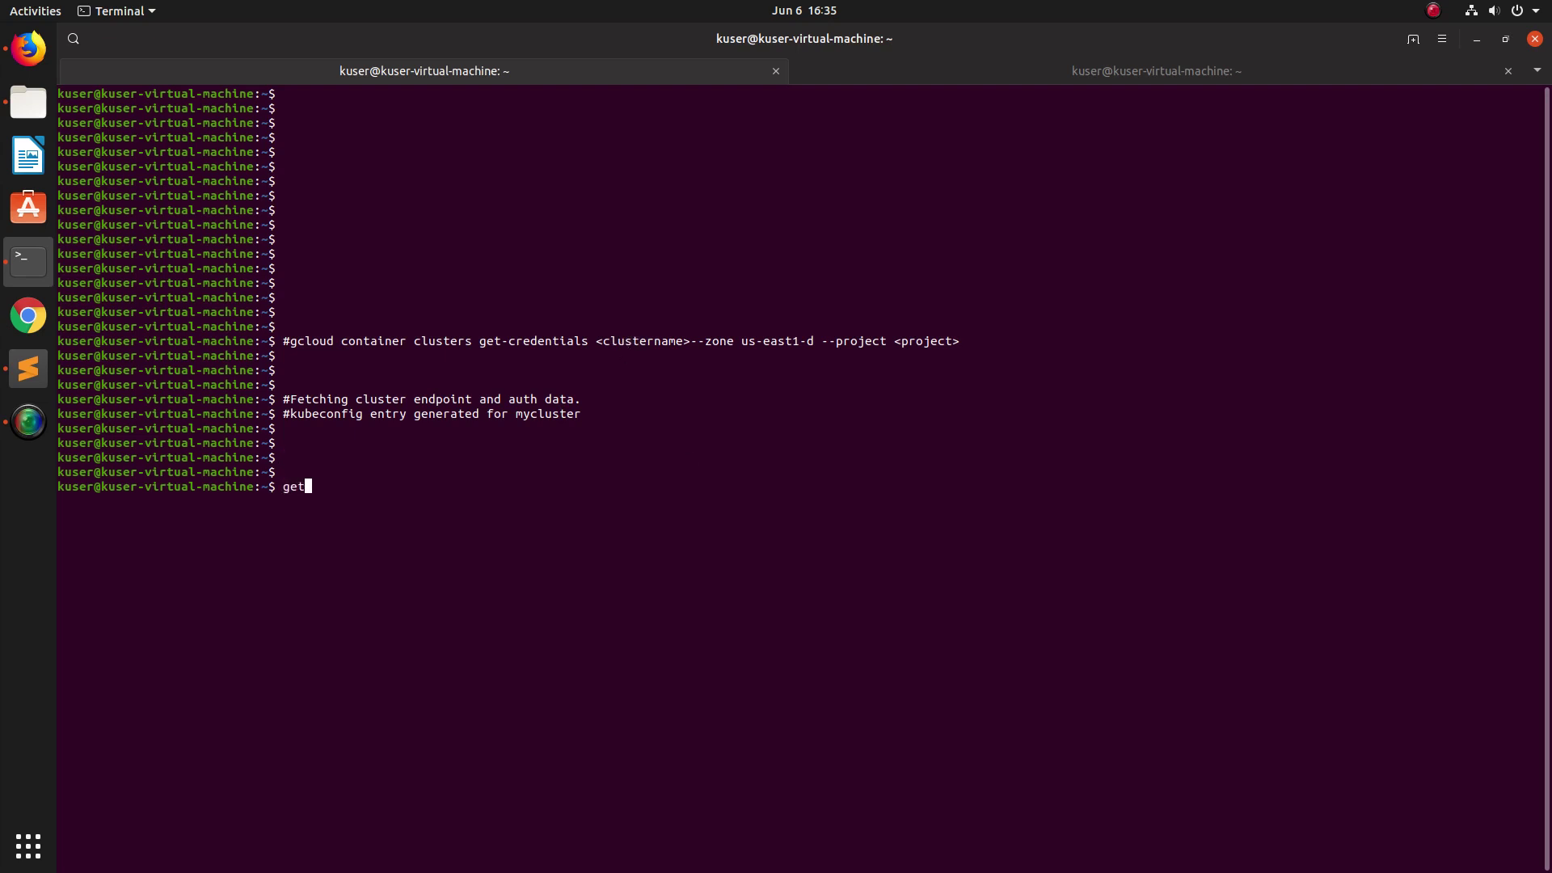
pyautogui.press('BackSpace')
pyautogui.press('BackSpace')
pyautogui.press('BackSpace')
pyautogui.write('kube')
pyautogui.write('ctl get pods')
pyautogui.press('Return')
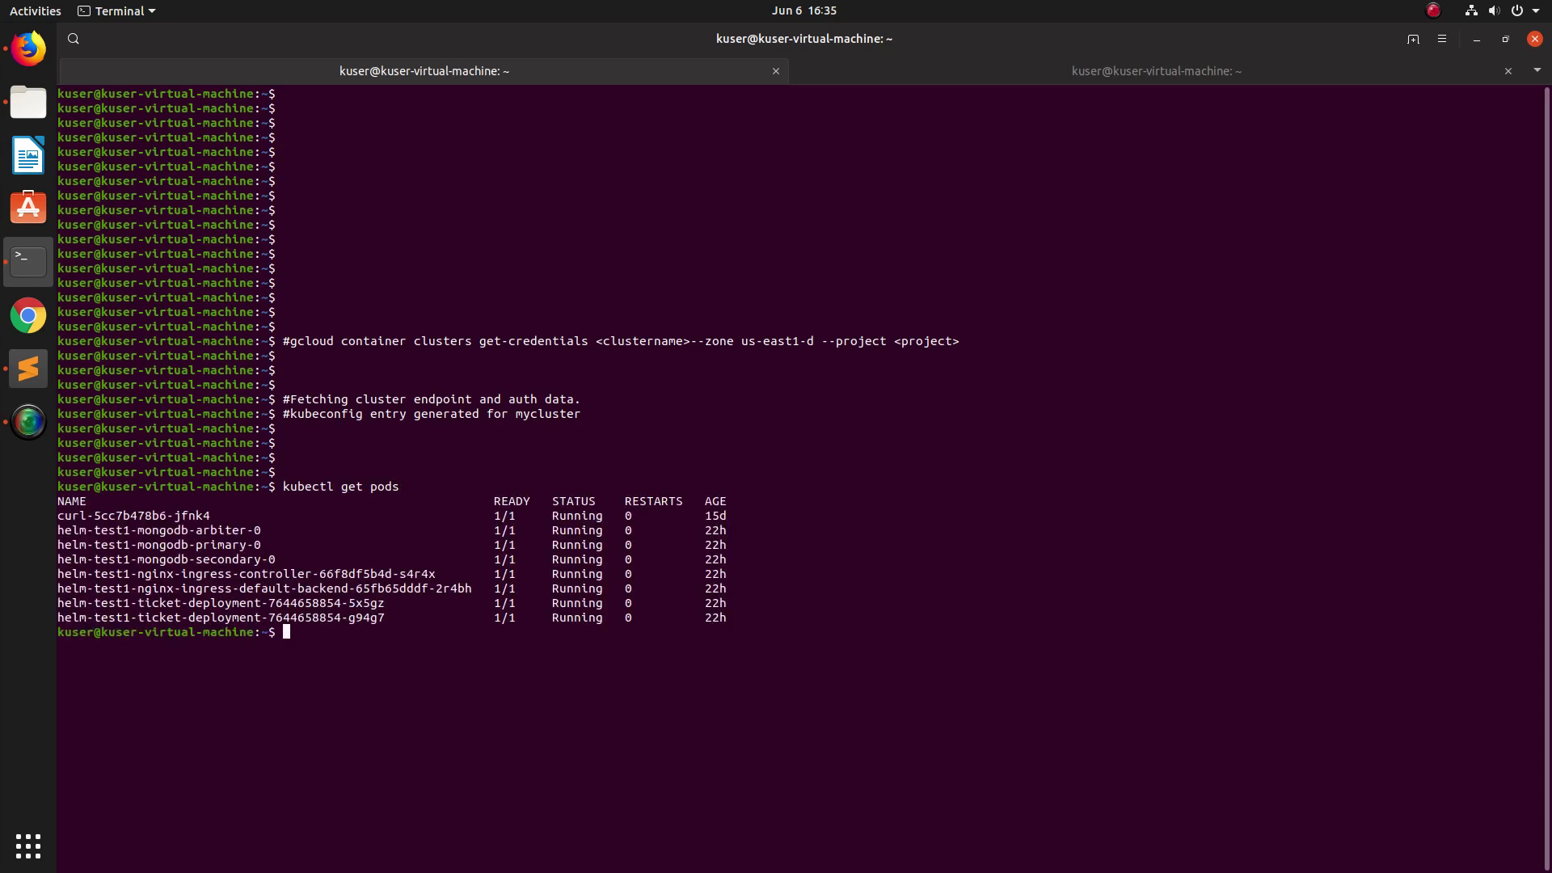
pyautogui.press('Return')
pyautogui.press('Return')
pyautogui.press('Return')
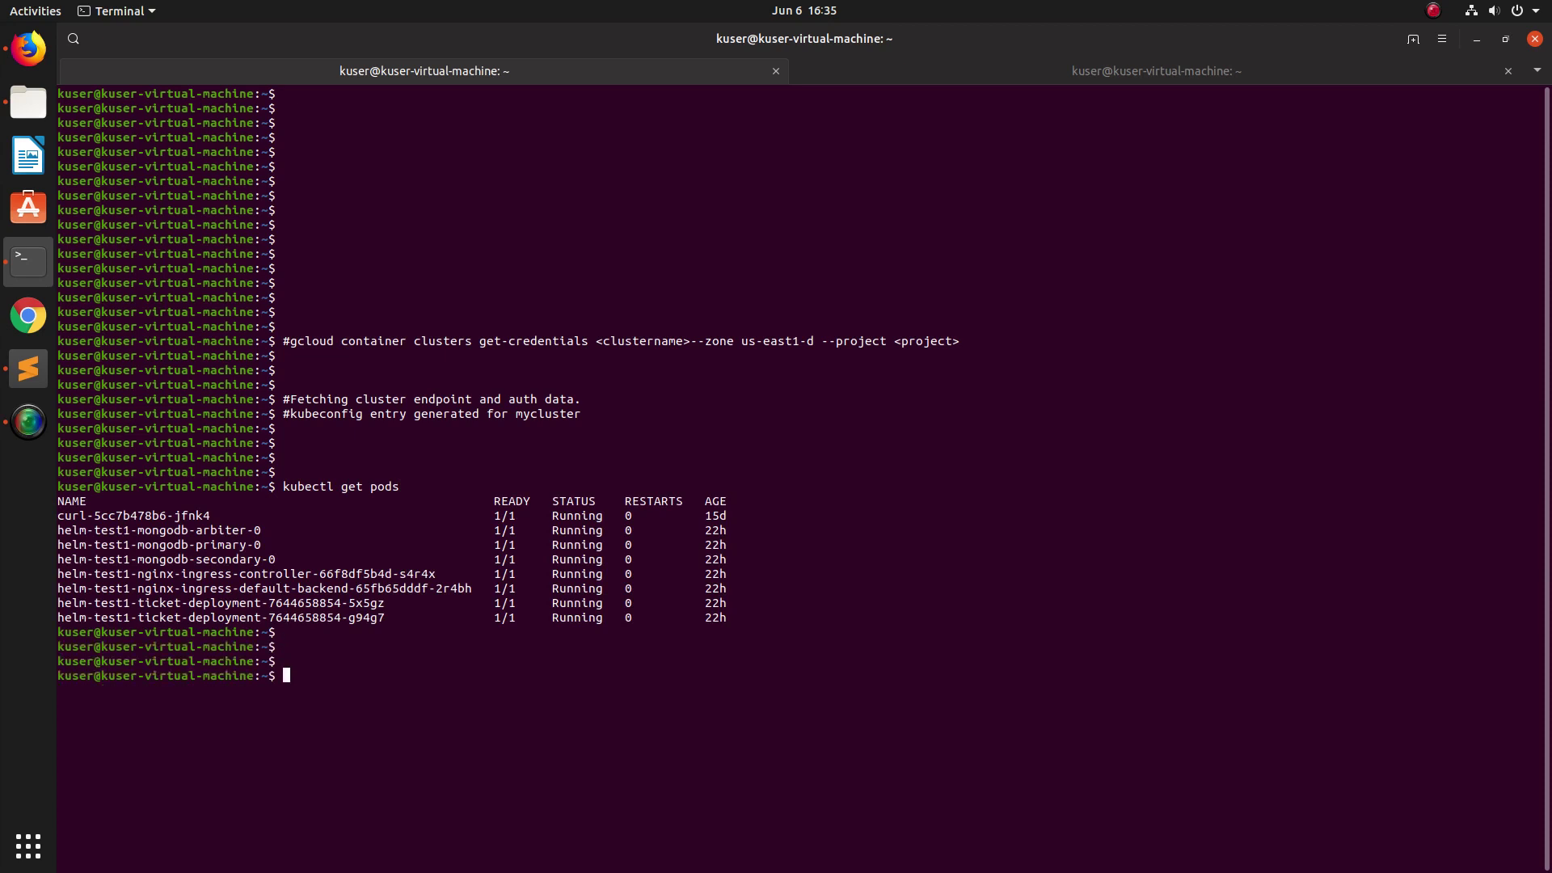
pyautogui.press('Return')
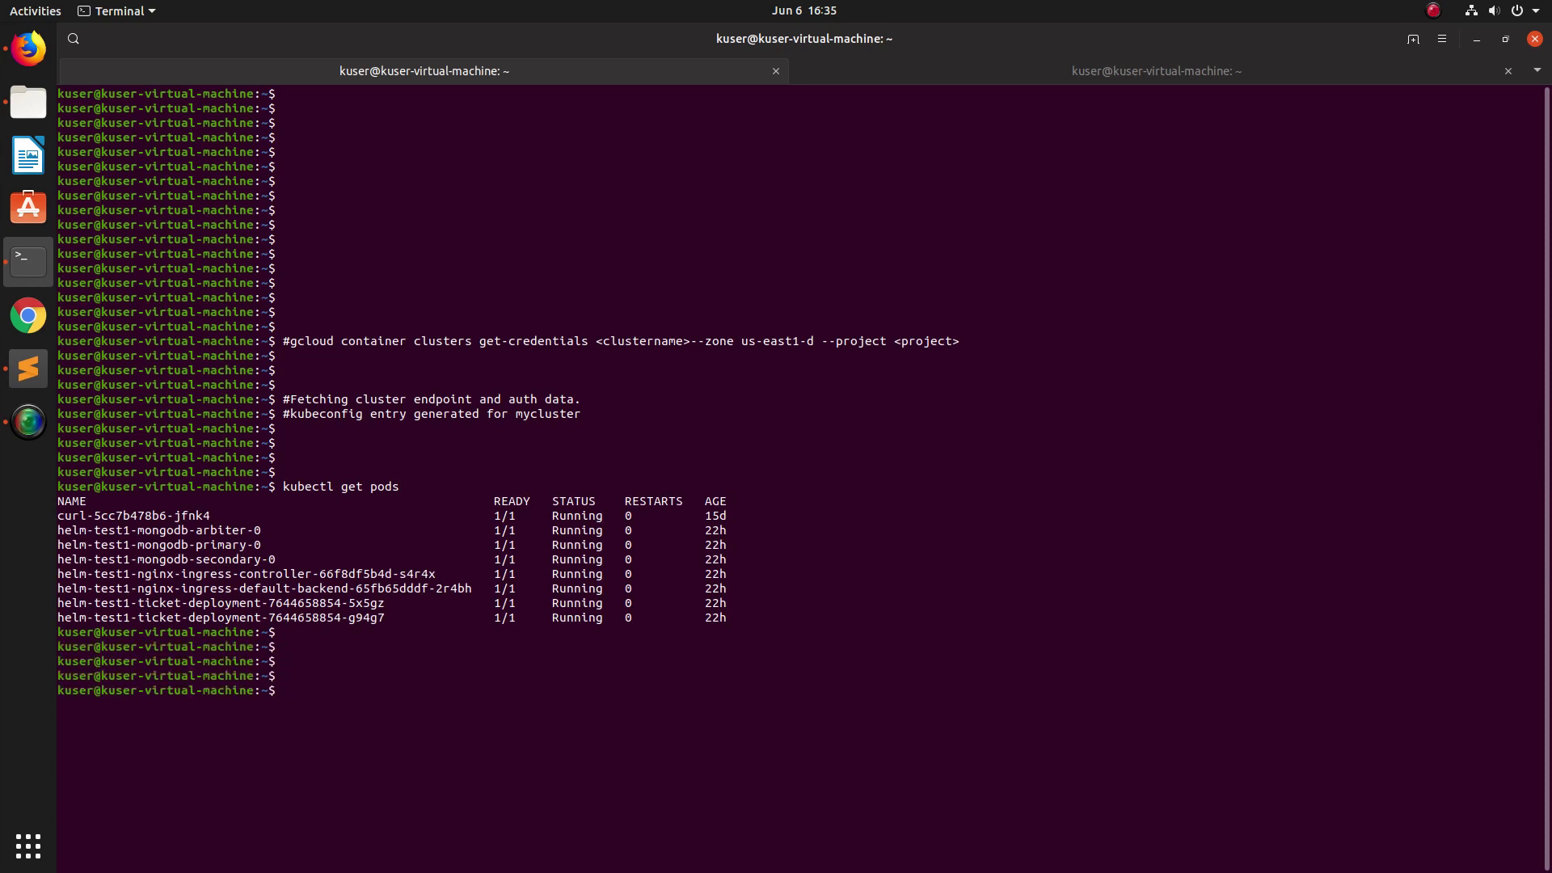